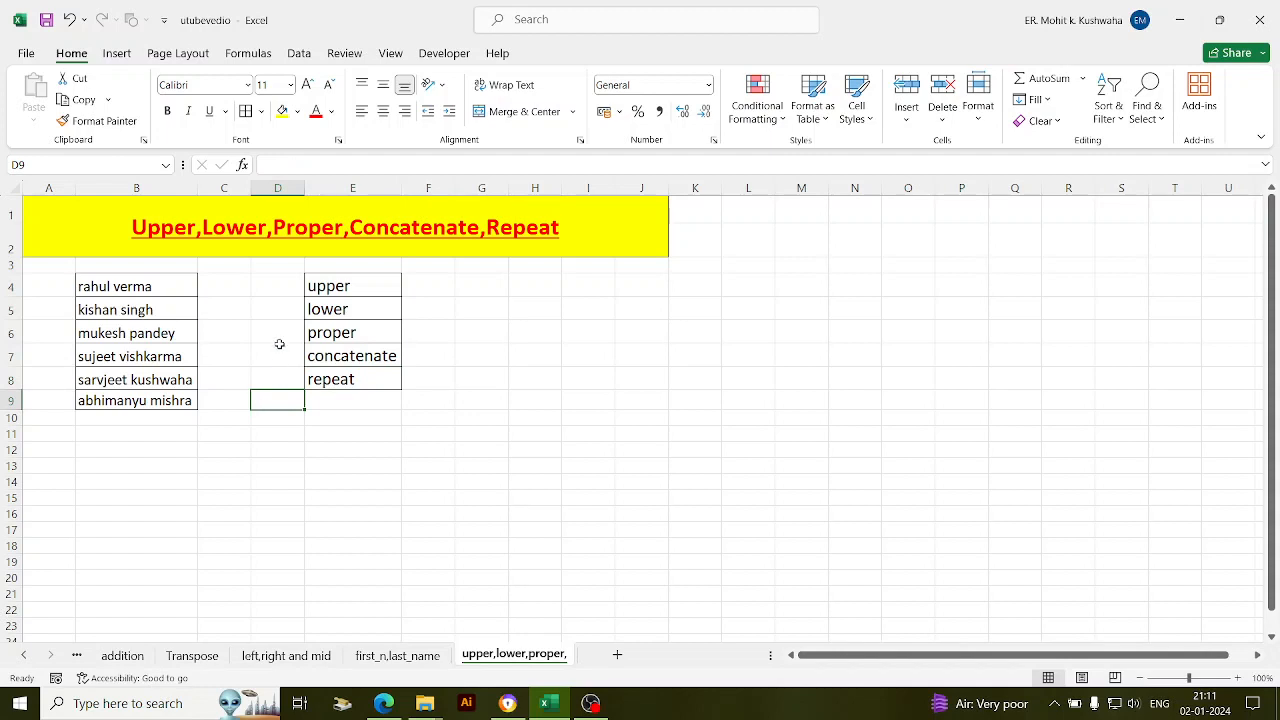
# - Look over the names and the upper, lower and proper labels, ending on cell F4
pyautogui.click(265, 305)
pyautogui.click(265, 289)
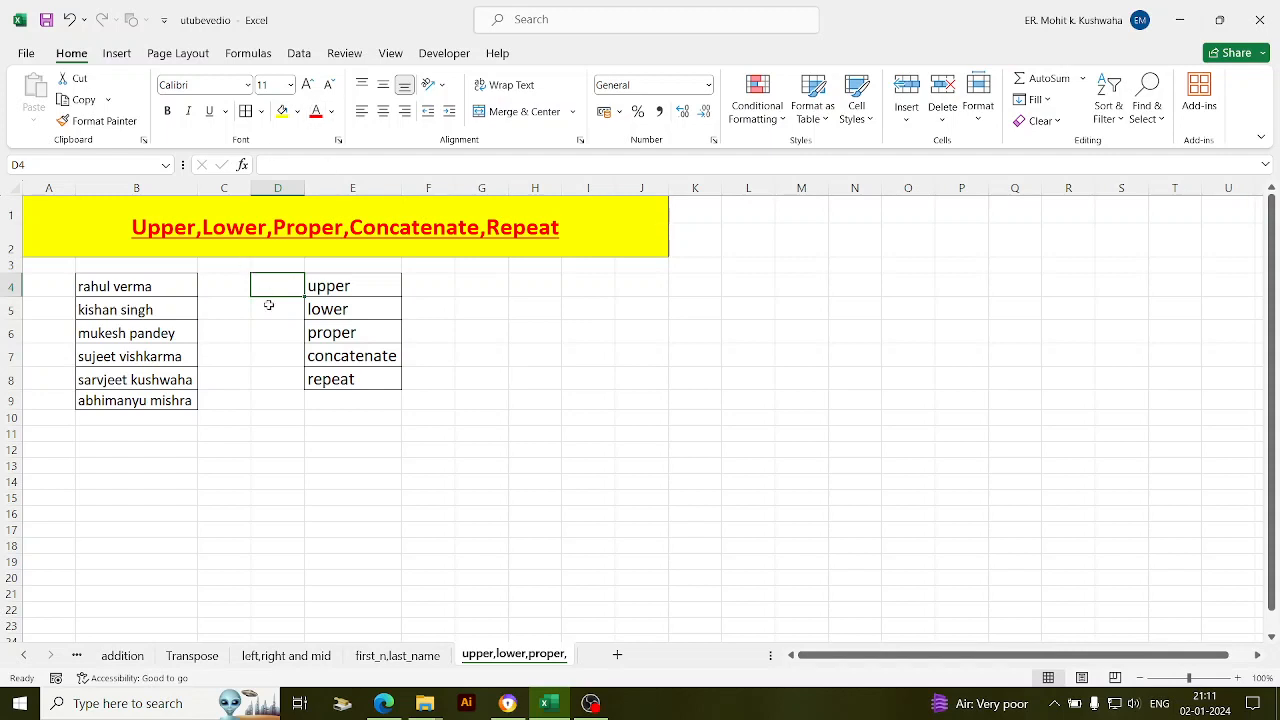
pyautogui.click(222, 285)
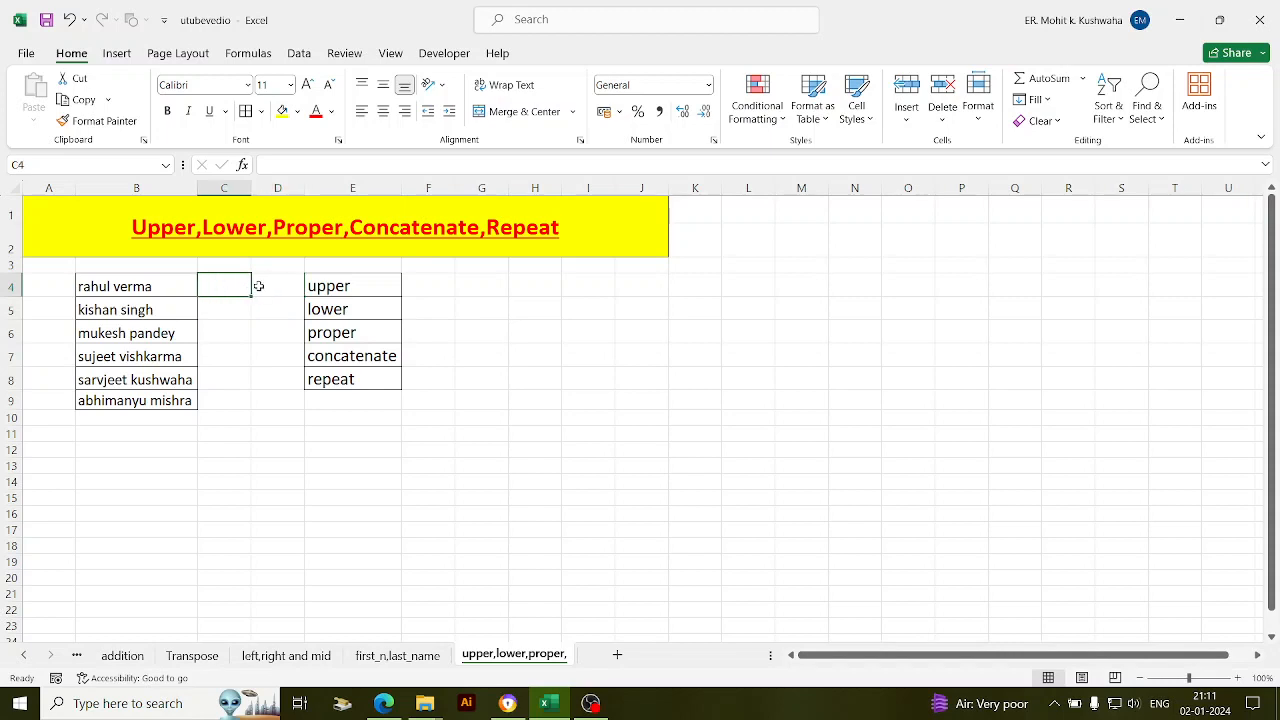
pyautogui.click(258, 286)
pyautogui.click(224, 289)
pyautogui.click(258, 326)
pyautogui.click(362, 299)
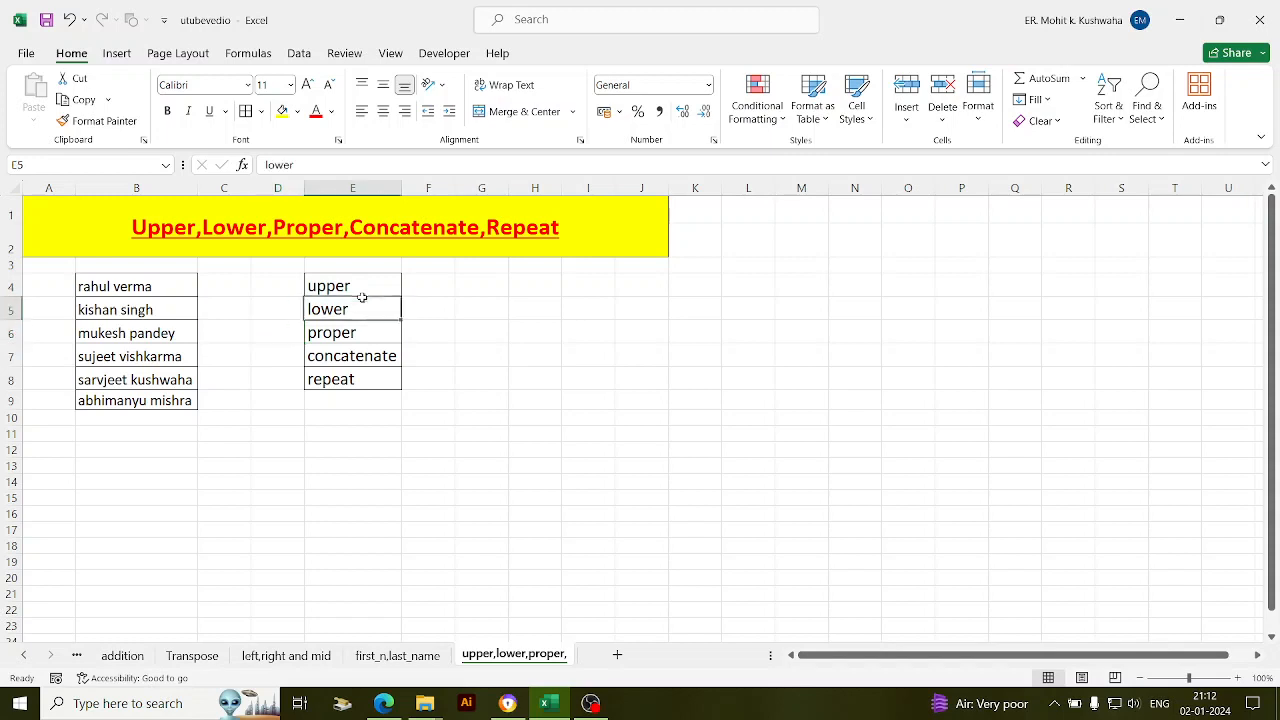
pyautogui.click(370, 332)
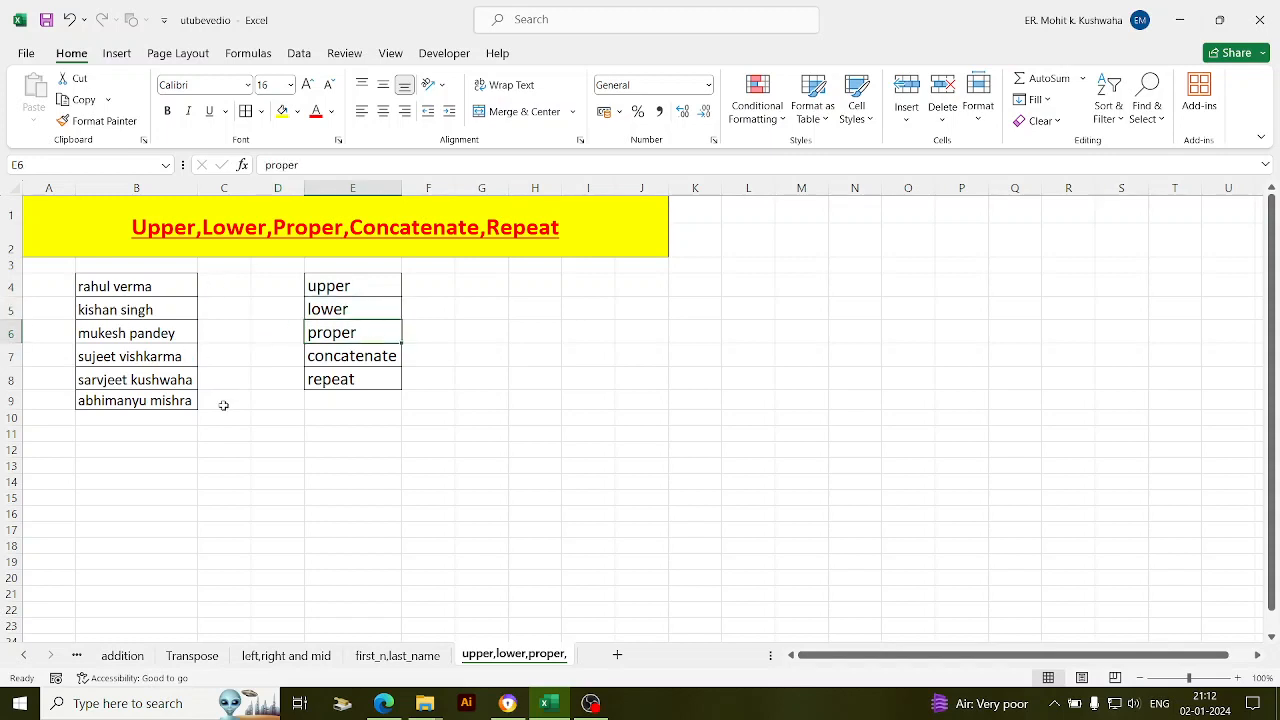
pyautogui.click(452, 292)
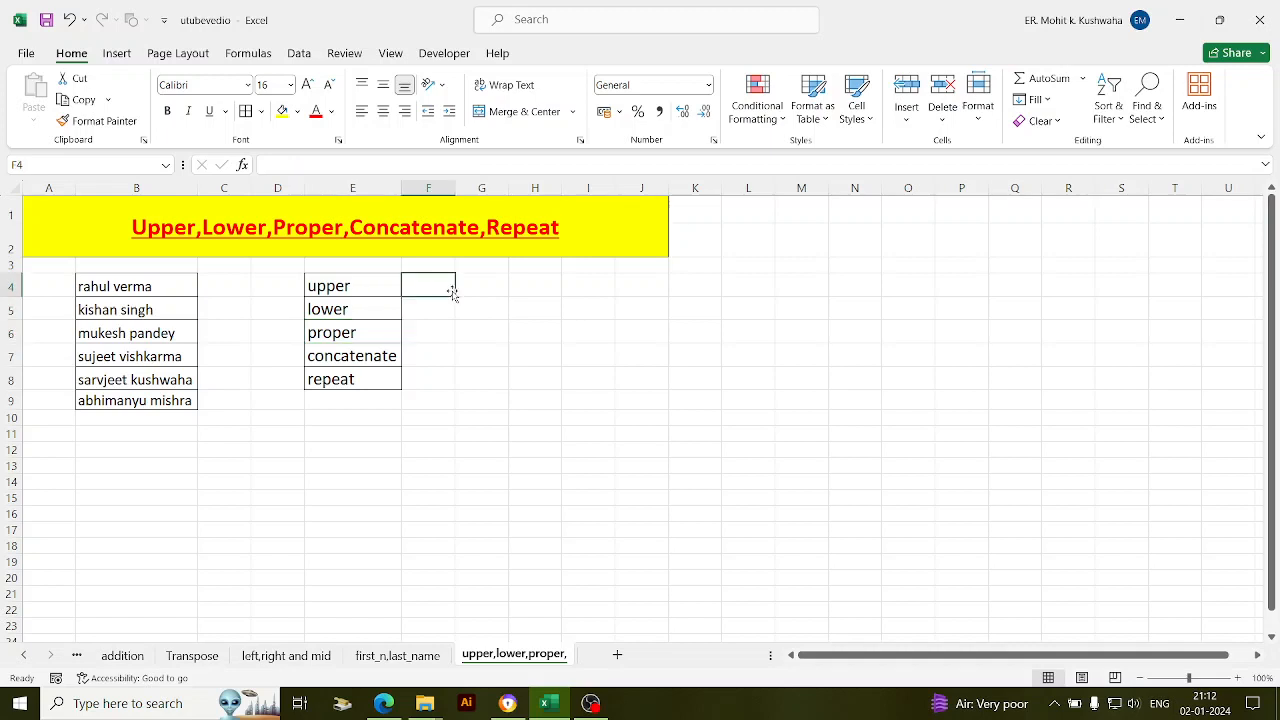
# - Widen column F and enter =UPPER(B4) in F4
pyautogui.moveTo(456, 189); pyautogui.dragTo(584, 203)
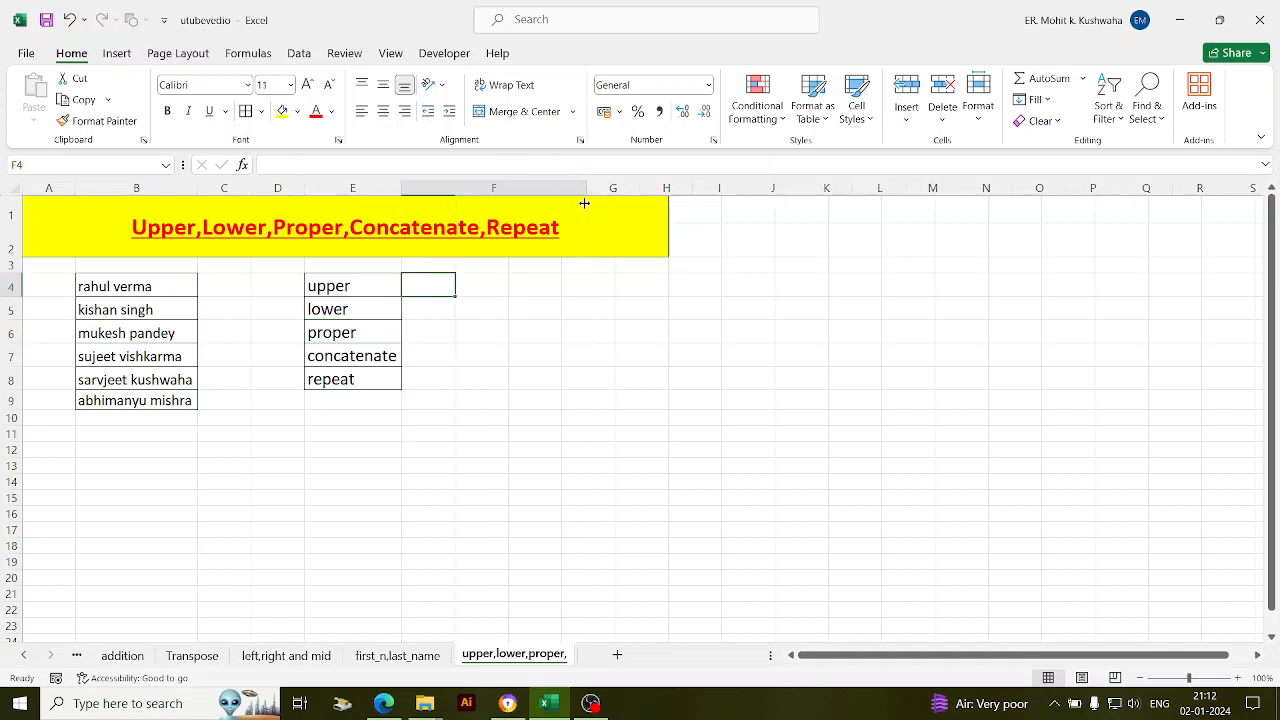
pyautogui.doubleClick(519, 286)
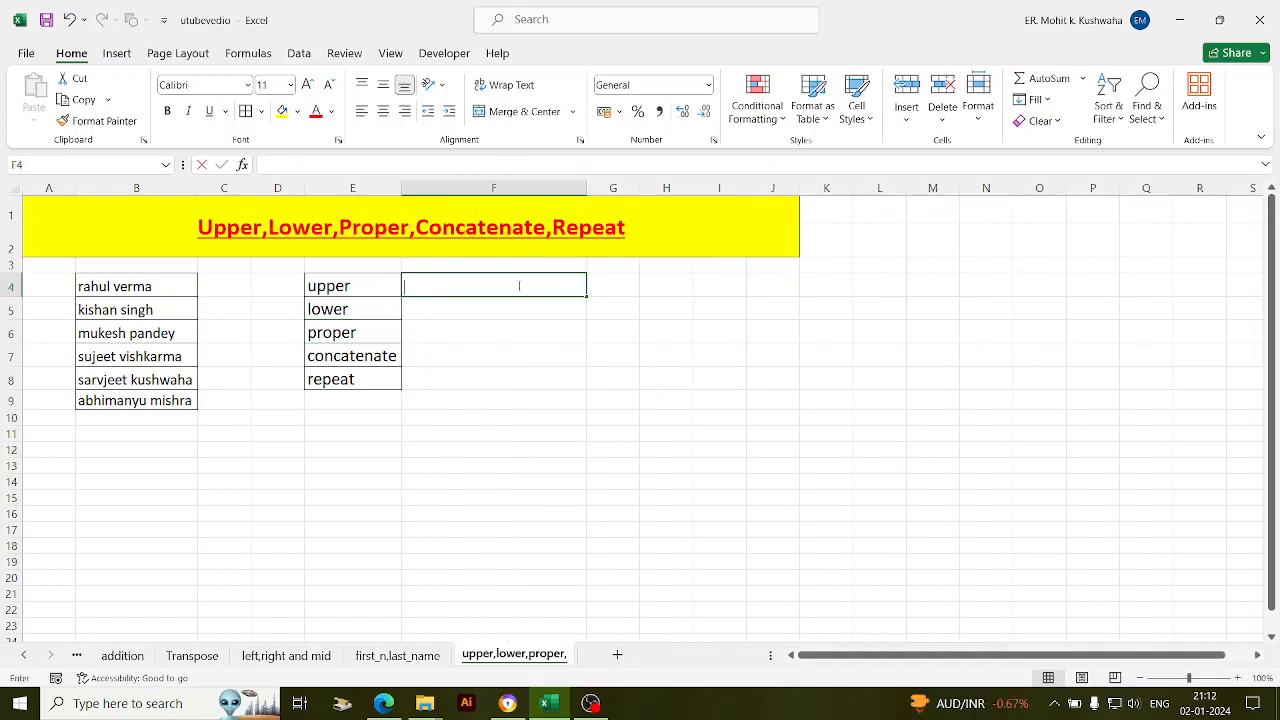
pyautogui.write('=u')
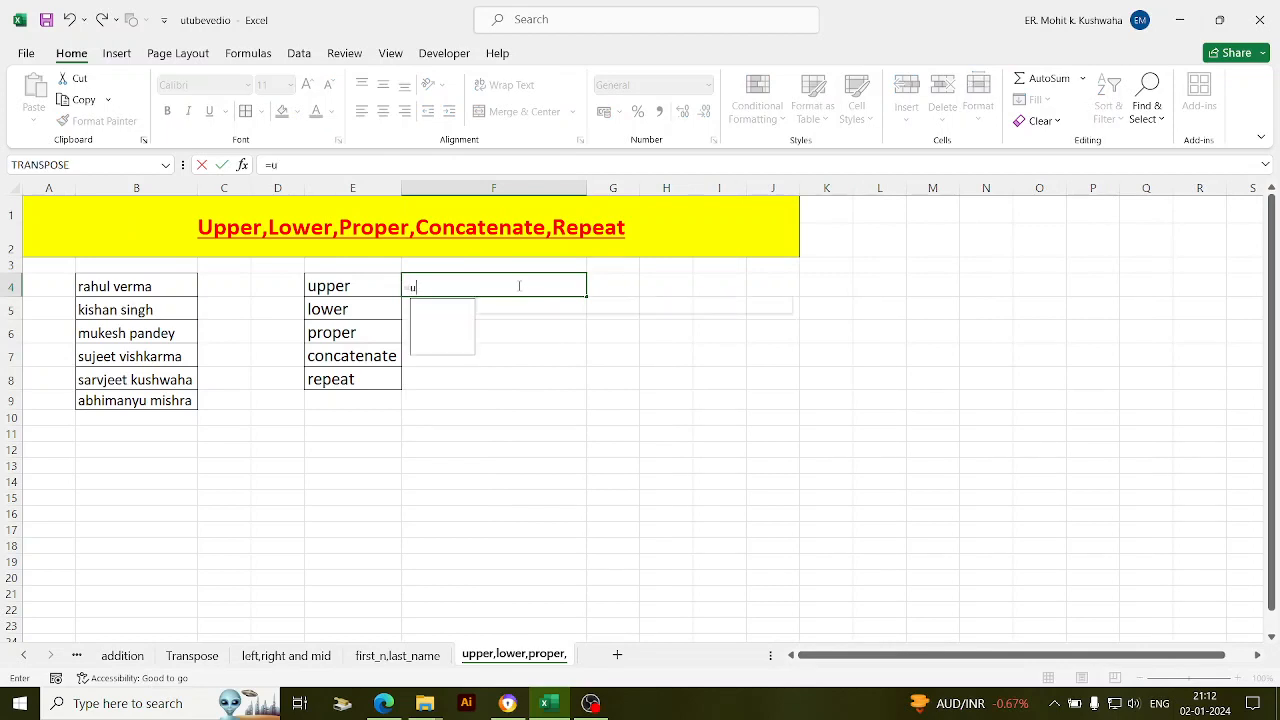
pyautogui.write('pp')
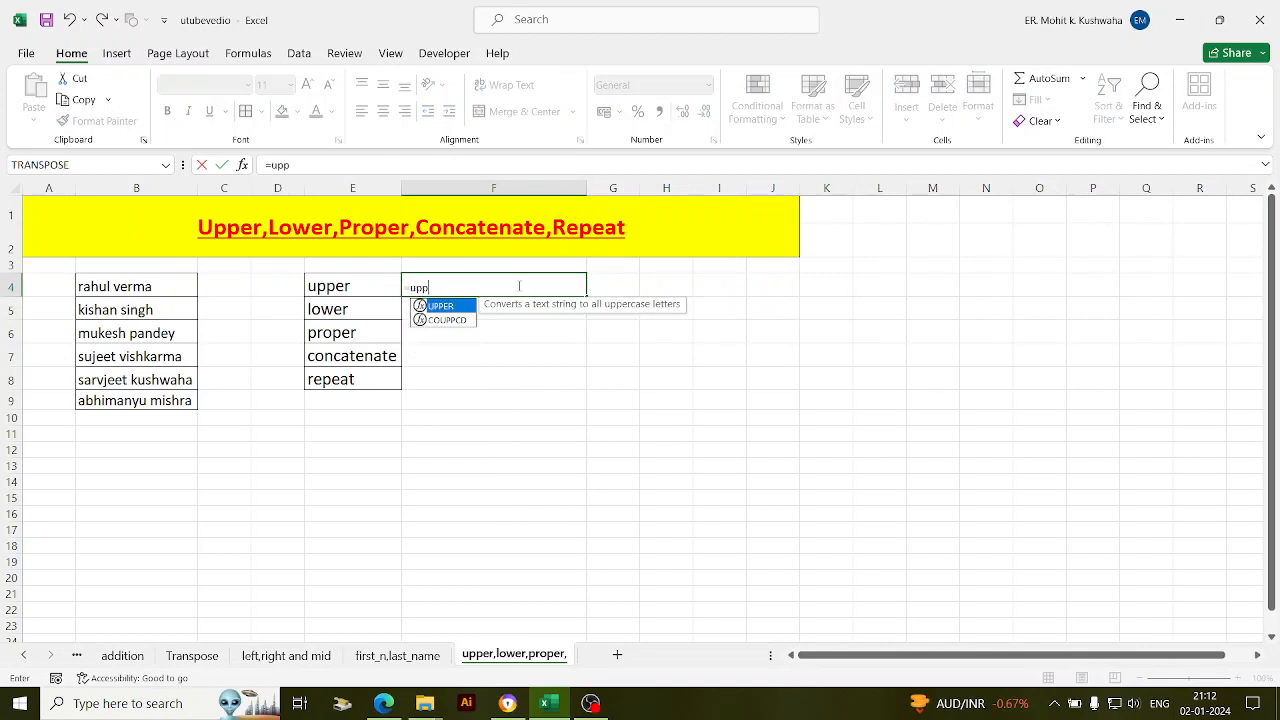
pyautogui.press('Tab')
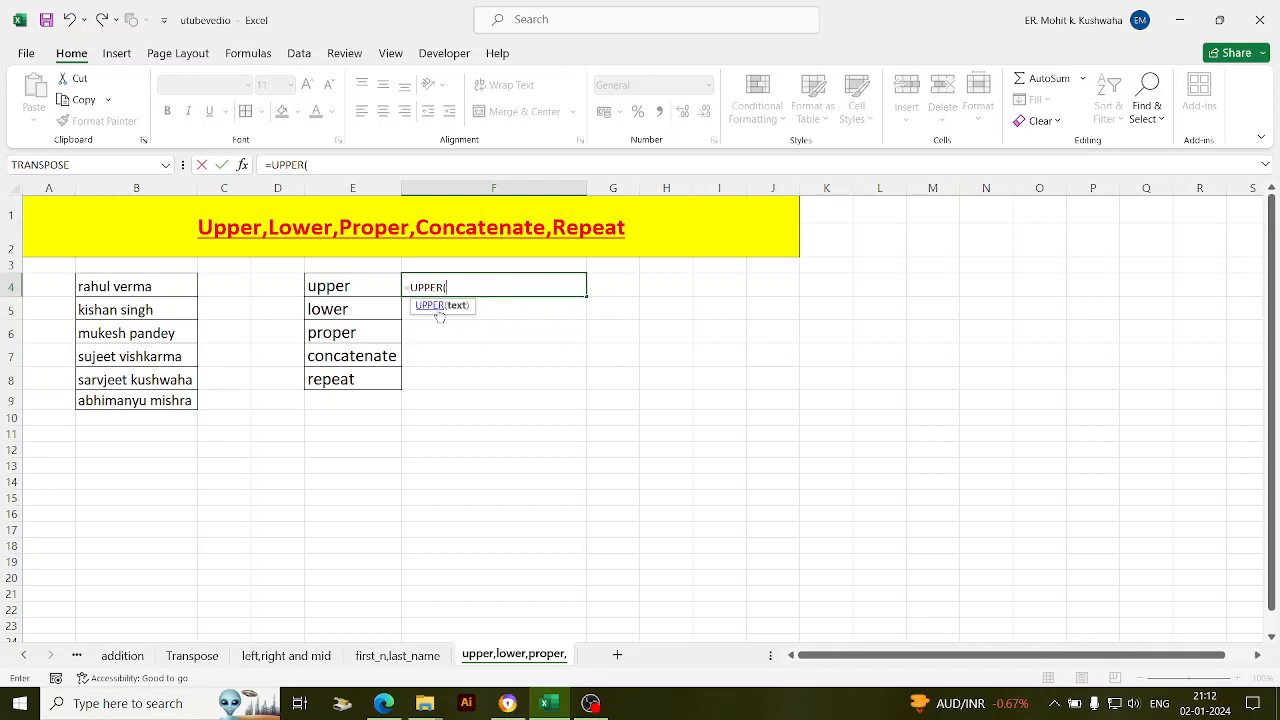
pyautogui.click(173, 294)
pyautogui.press('Return')
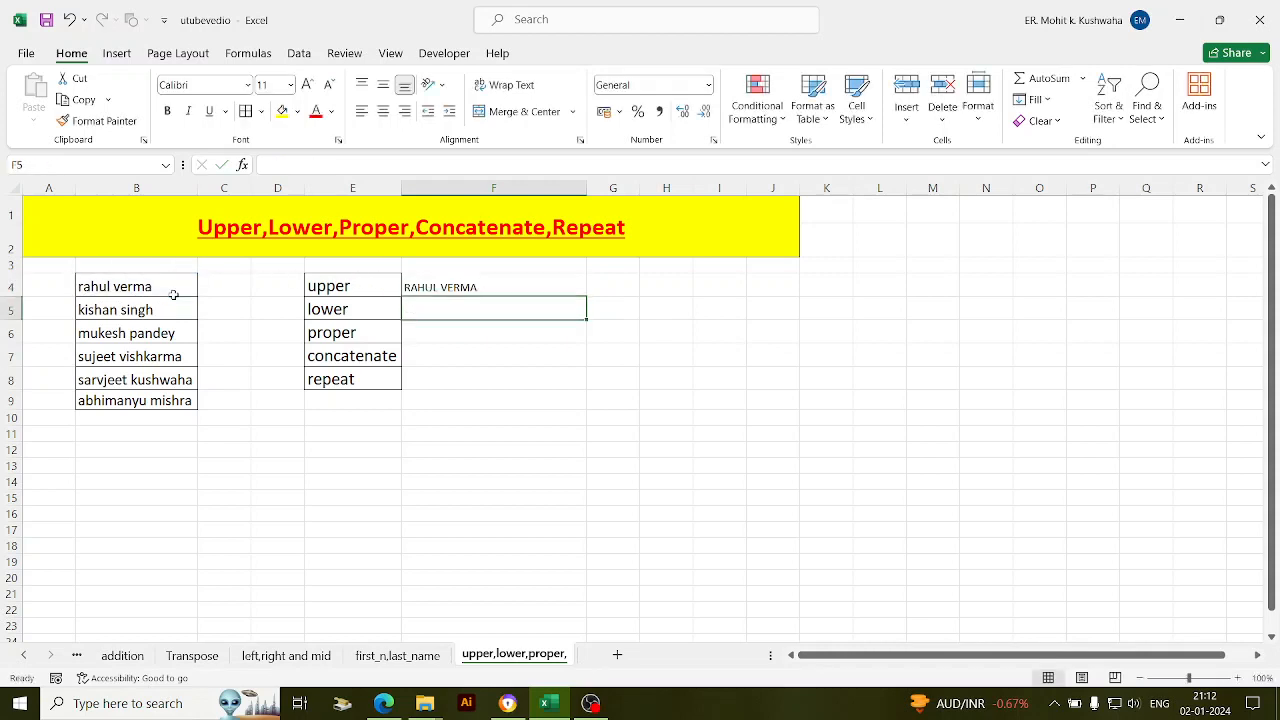
# - Increase the font size of cells F4:F8 to 16
pyautogui.moveTo(532, 284); pyautogui.dragTo(526, 374)
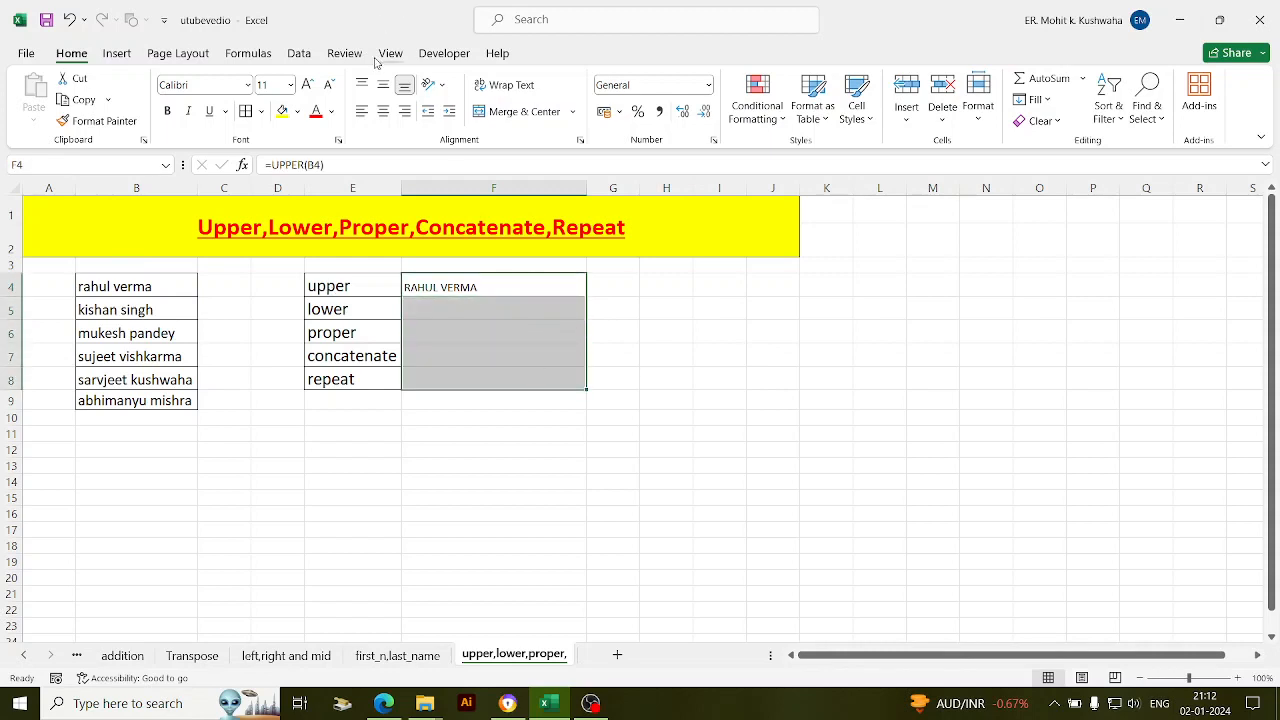
pyautogui.click(308, 84)
pyautogui.click(308, 84)
pyautogui.click(308, 84)
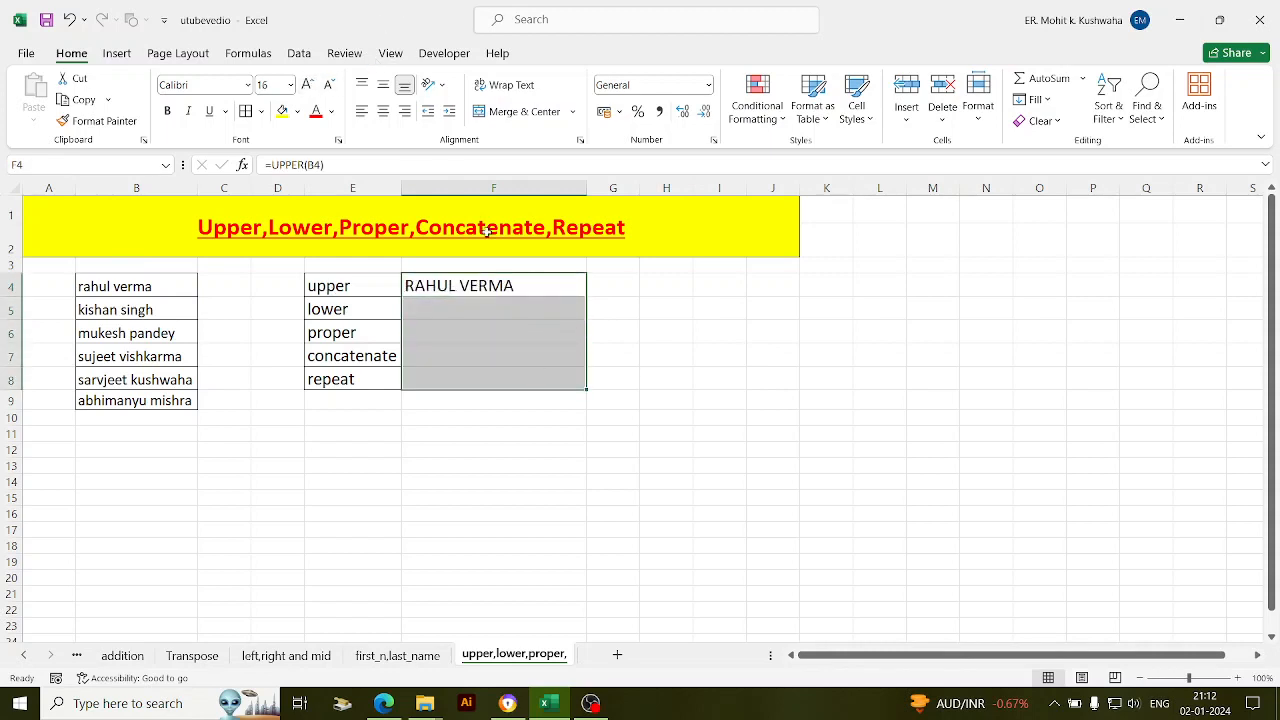
pyautogui.click(466, 295)
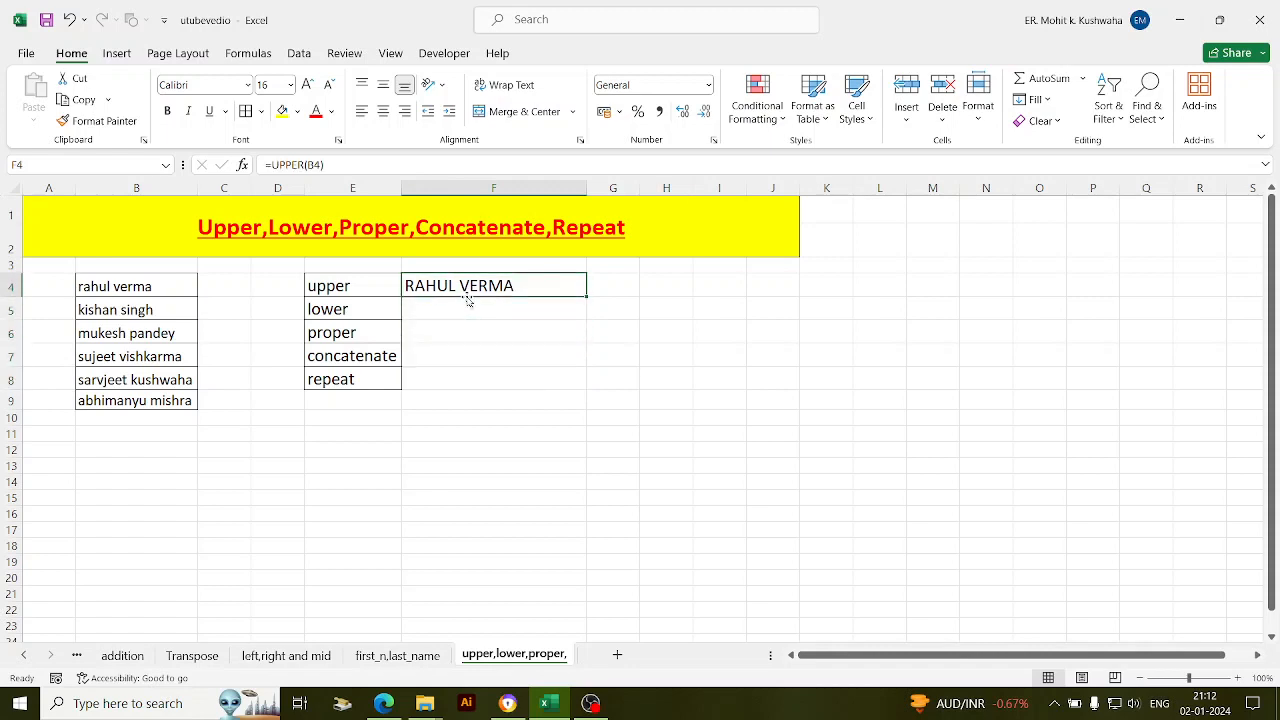
pyautogui.click(467, 306)
# - Enter =LOWER(F4) in F5 so the capitalised name appears in lowercase
pyautogui.write('=')
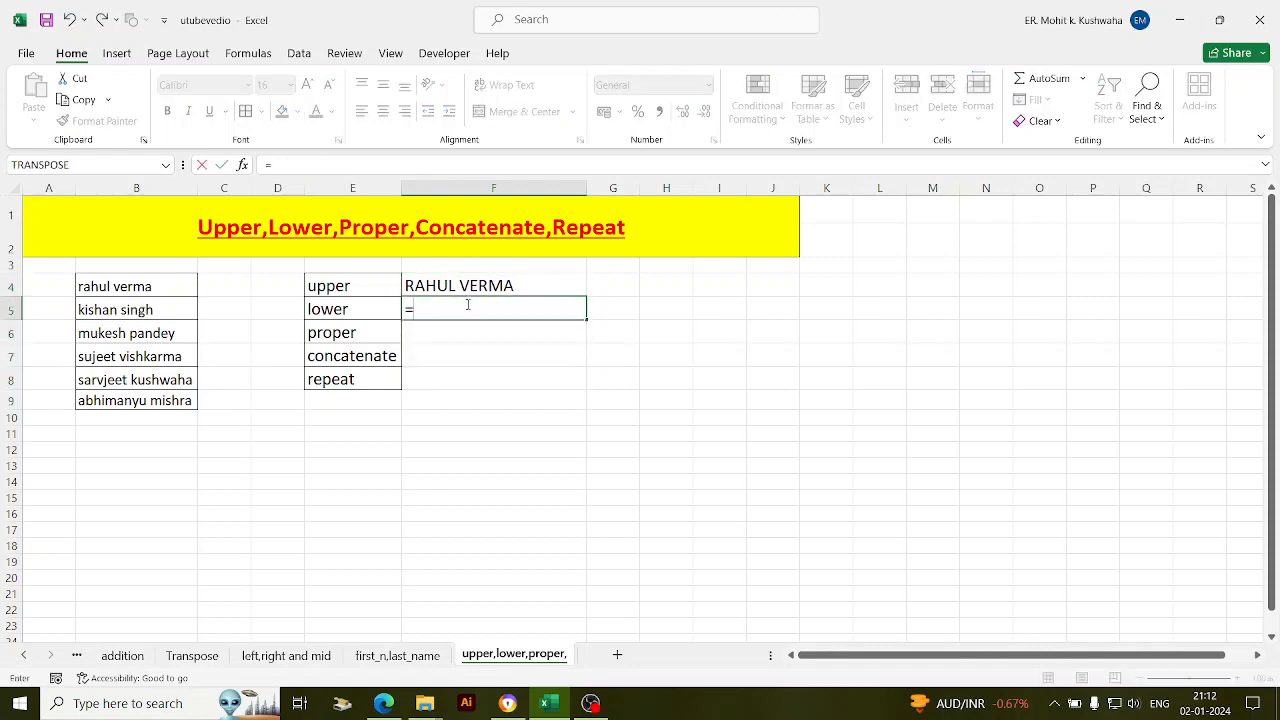
pyautogui.write('lowe')
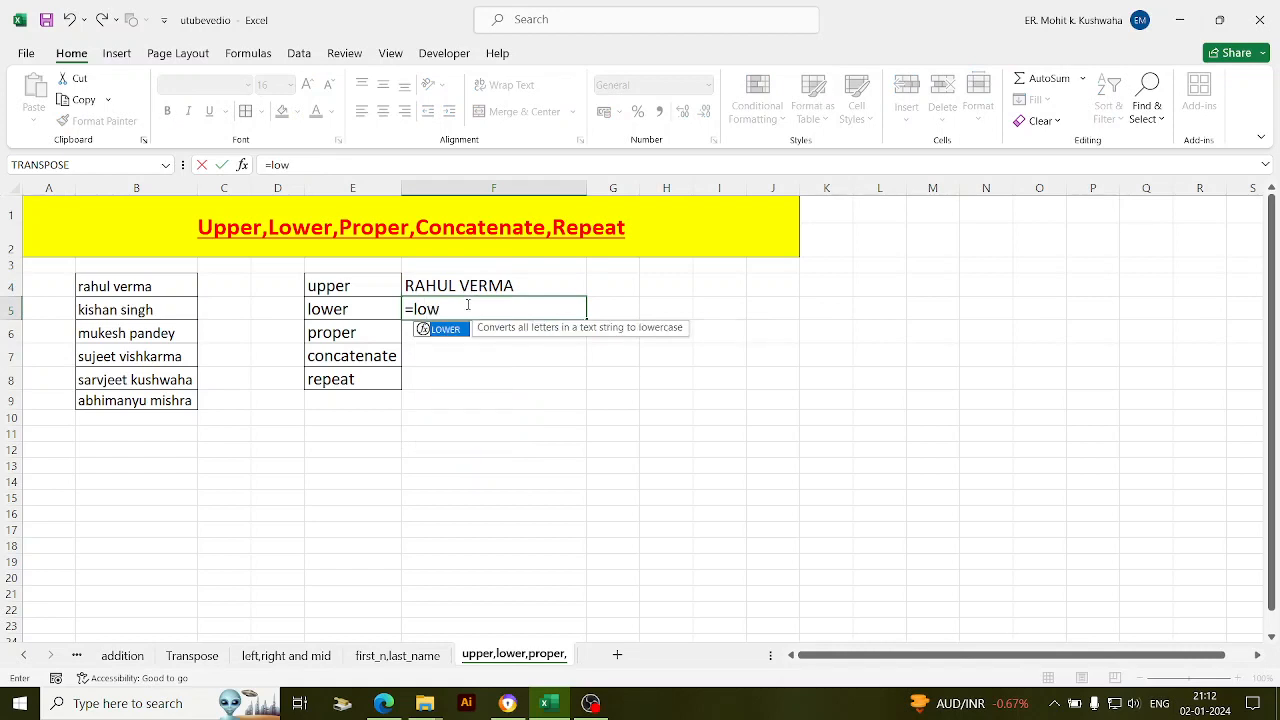
pyautogui.press('Tab')
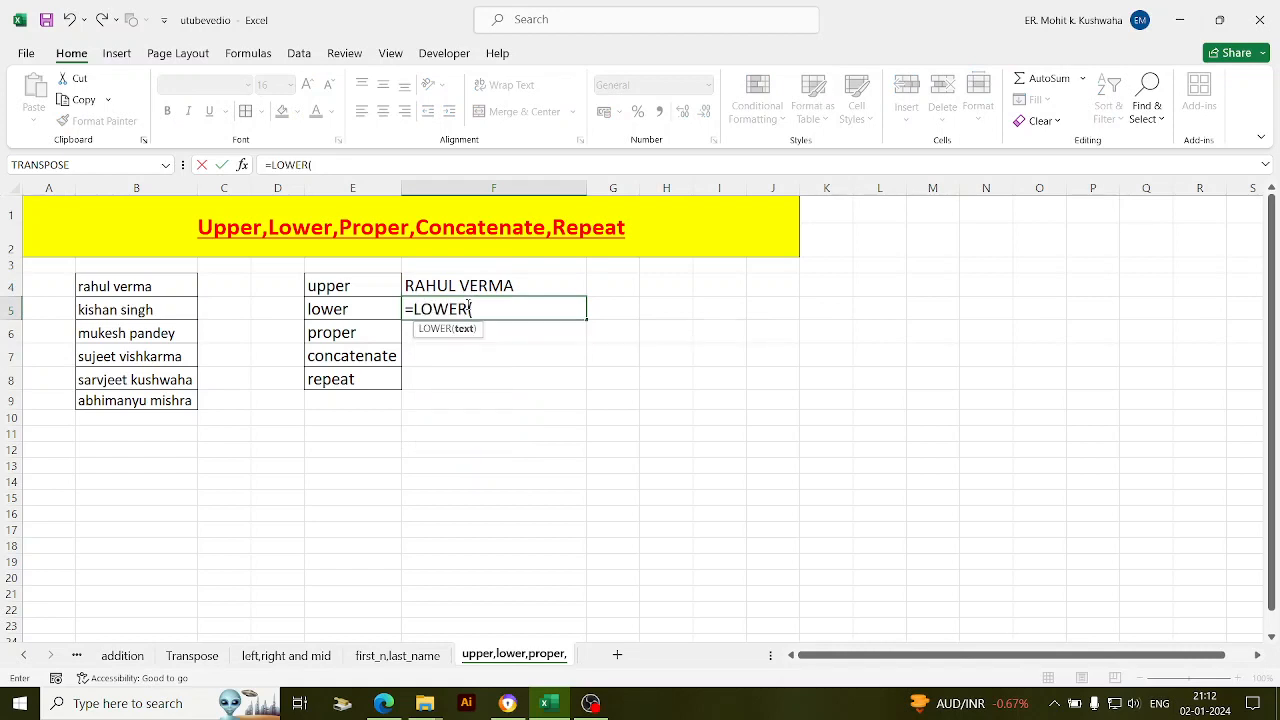
pyautogui.click(466, 287)
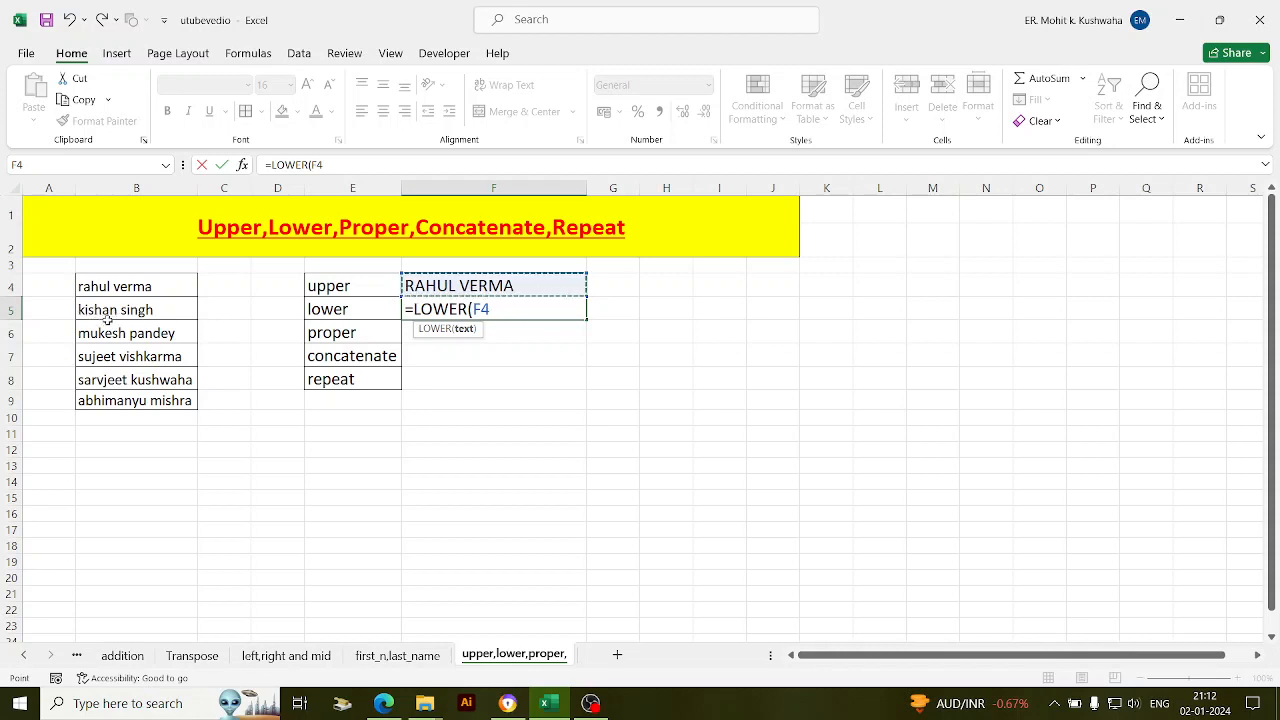
pyautogui.write('_)')
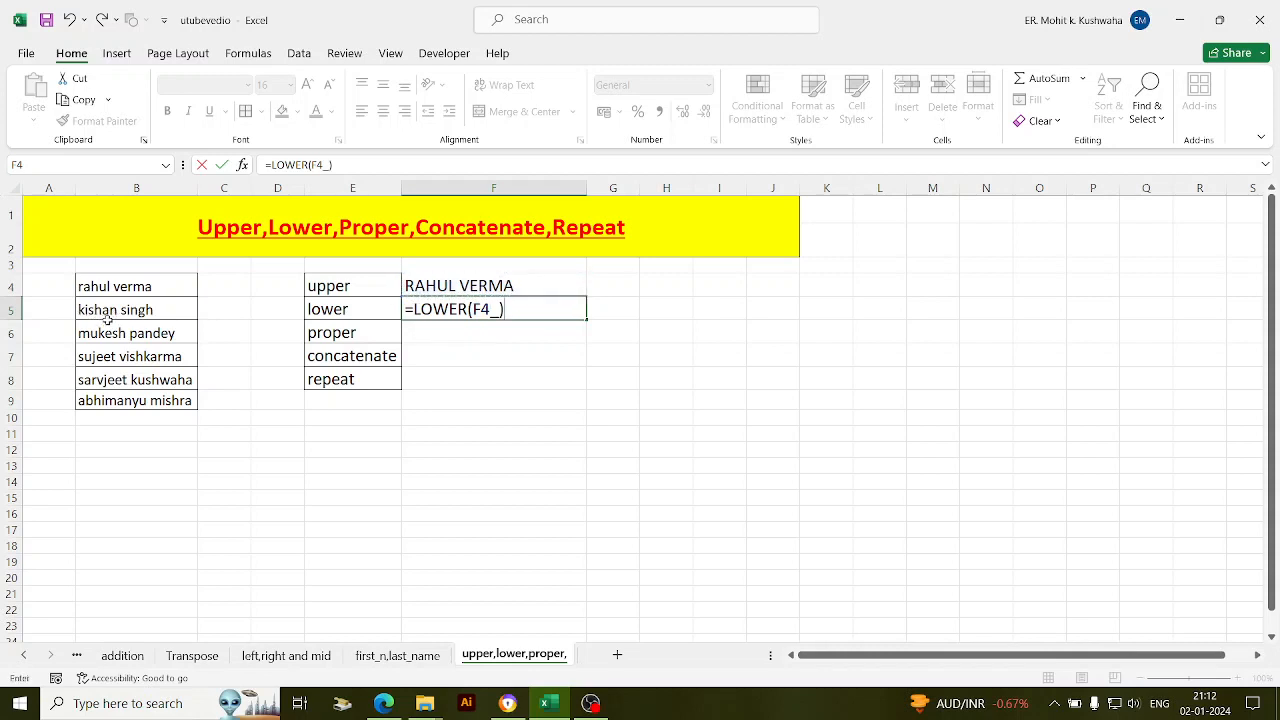
pyautogui.press('BackSpace')
pyautogui.press('BackSpace')
pyautogui.write(')')
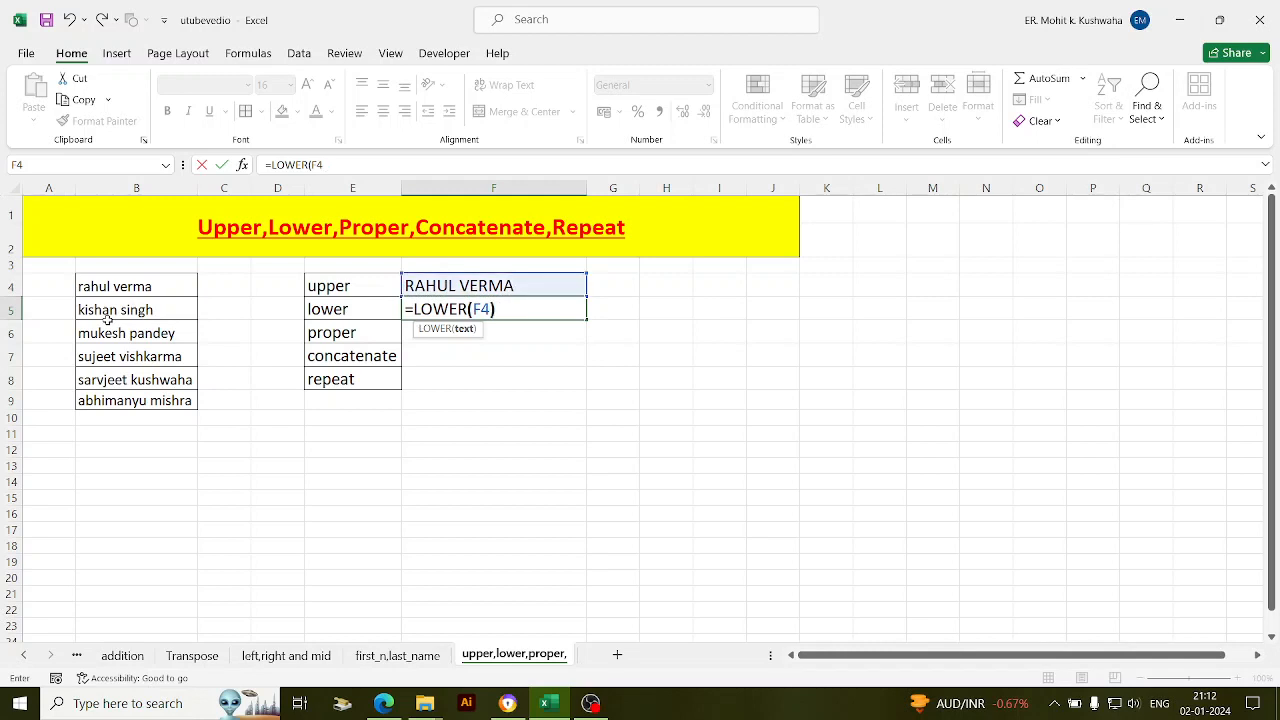
pyautogui.press('Return')
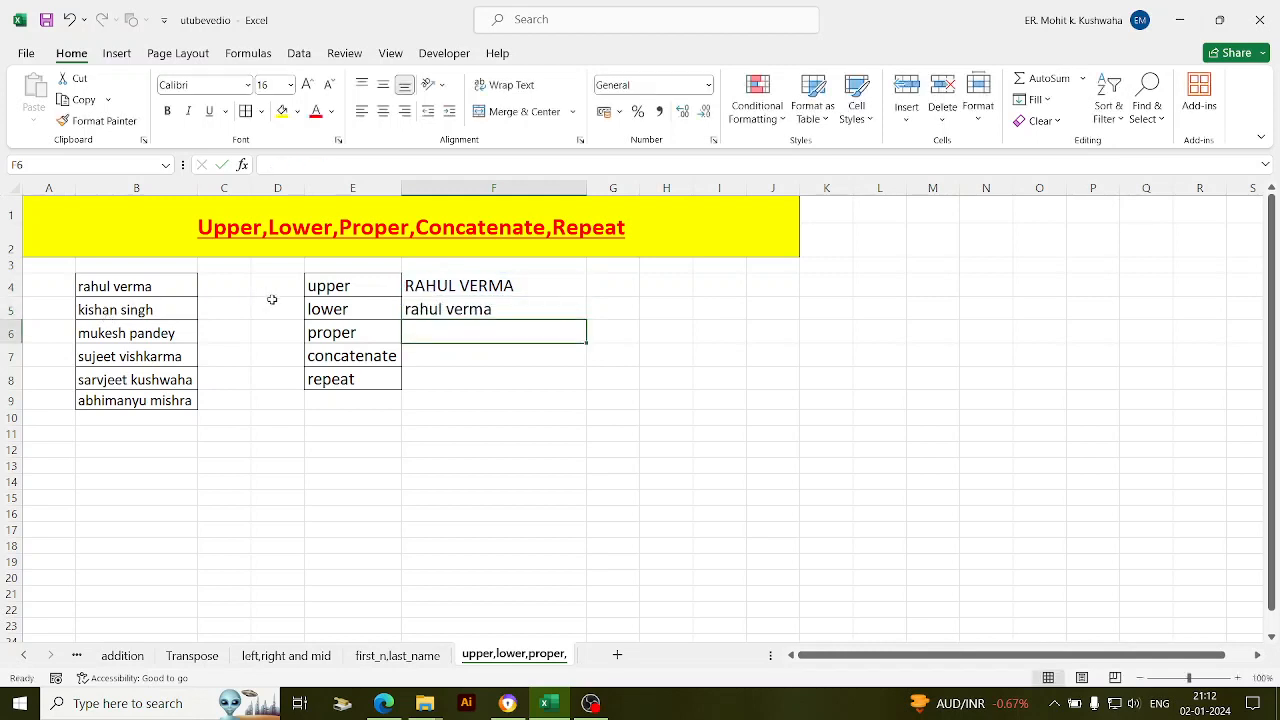
# - Enter =PROPER(B6) in F6 to capitalise each word of the third name
pyautogui.click(441, 287)
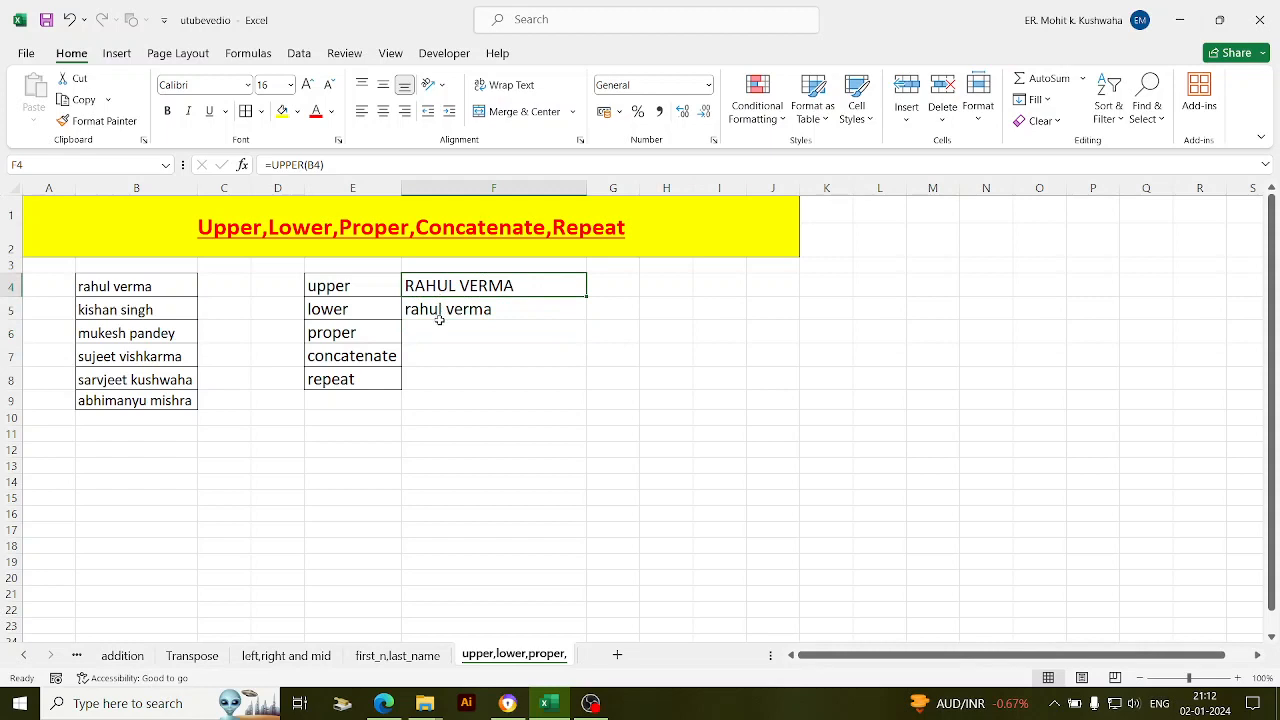
pyautogui.click(441, 325)
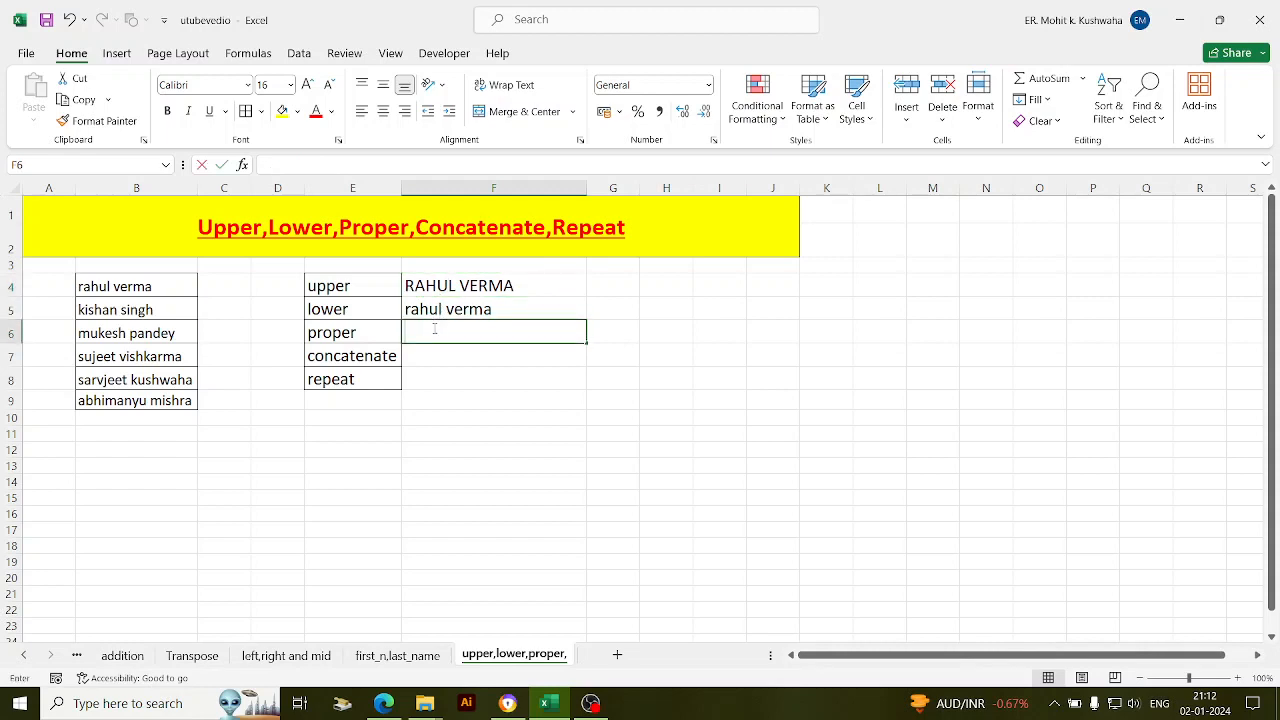
pyautogui.write('=')
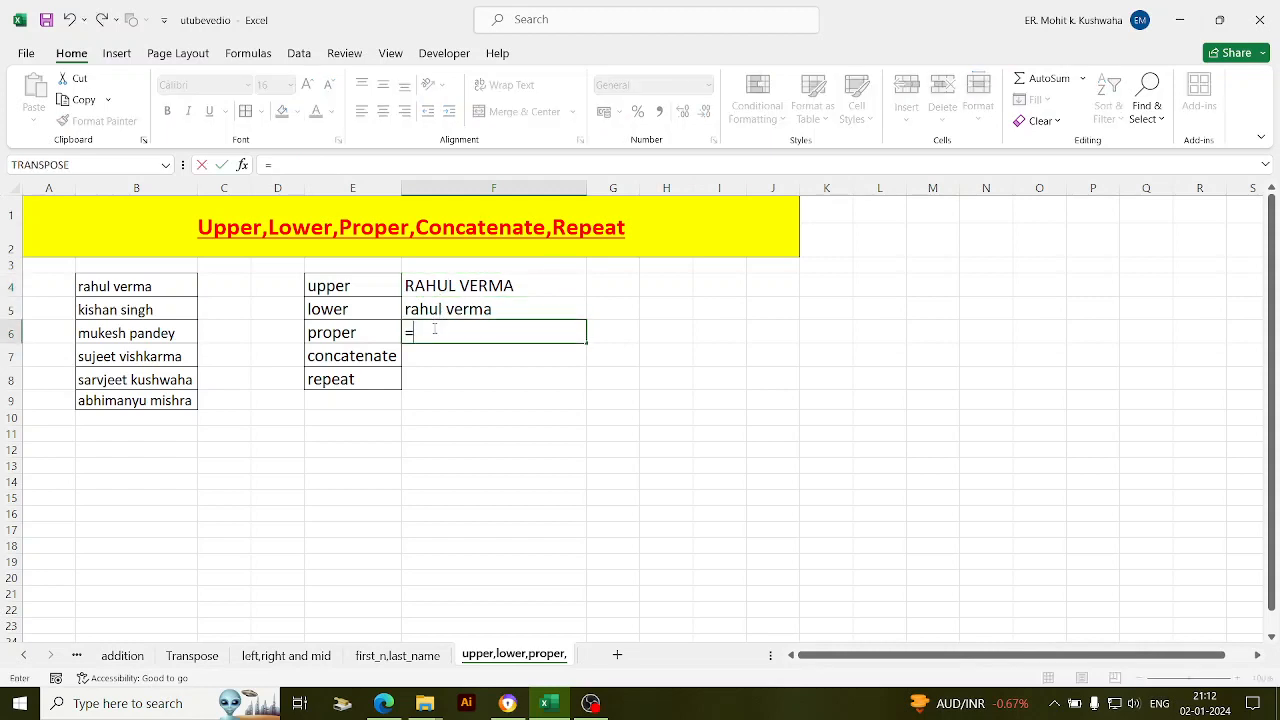
pyautogui.write('pro')
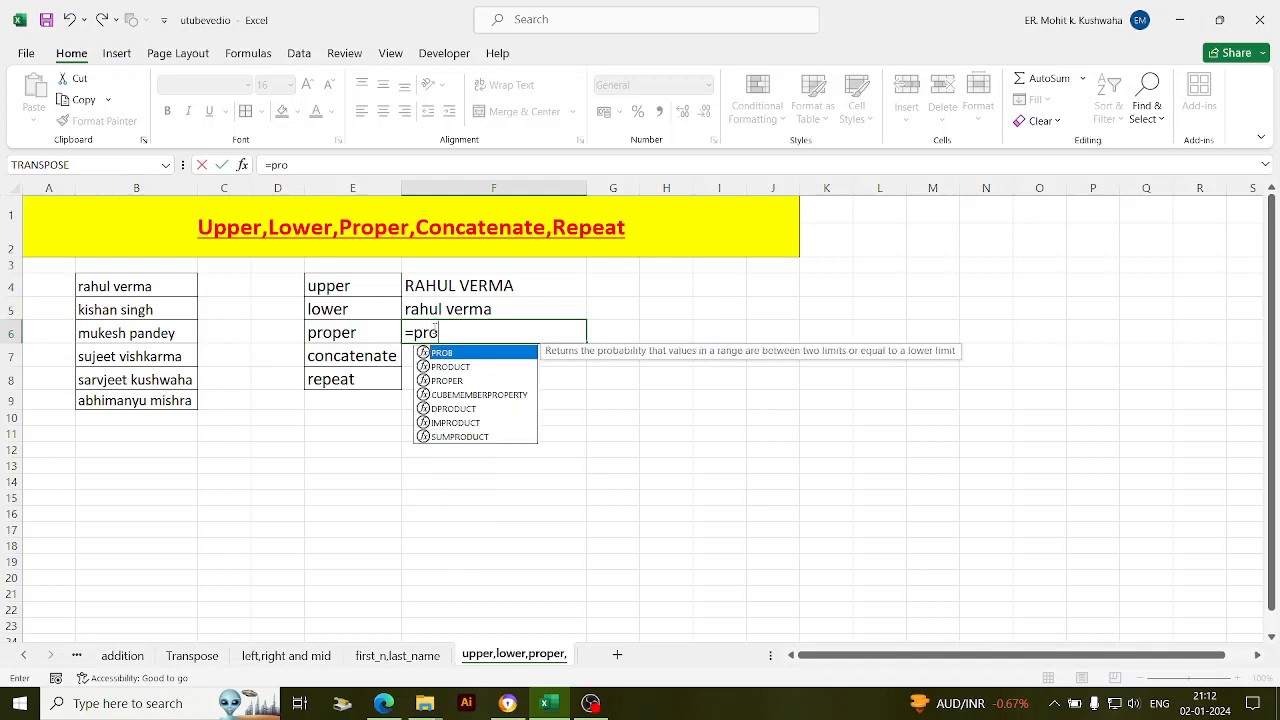
pyautogui.press('Down')
pyautogui.press('Down')
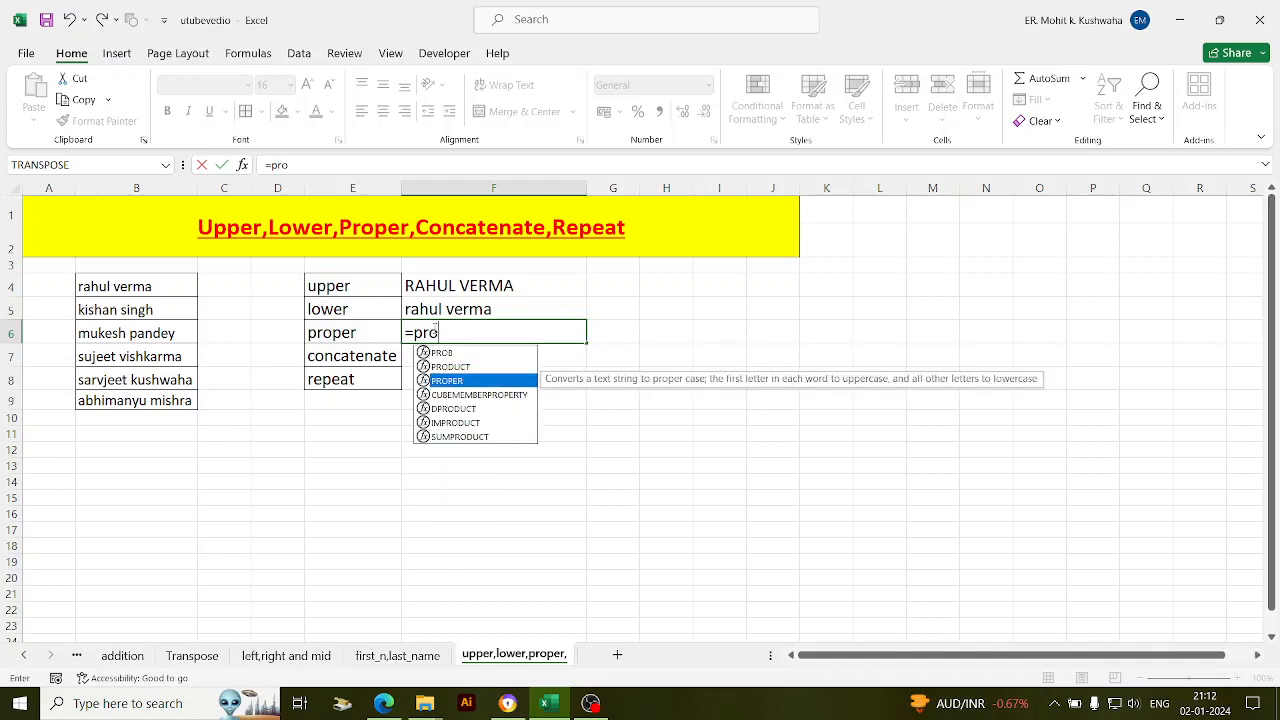
pyautogui.press('Tab')
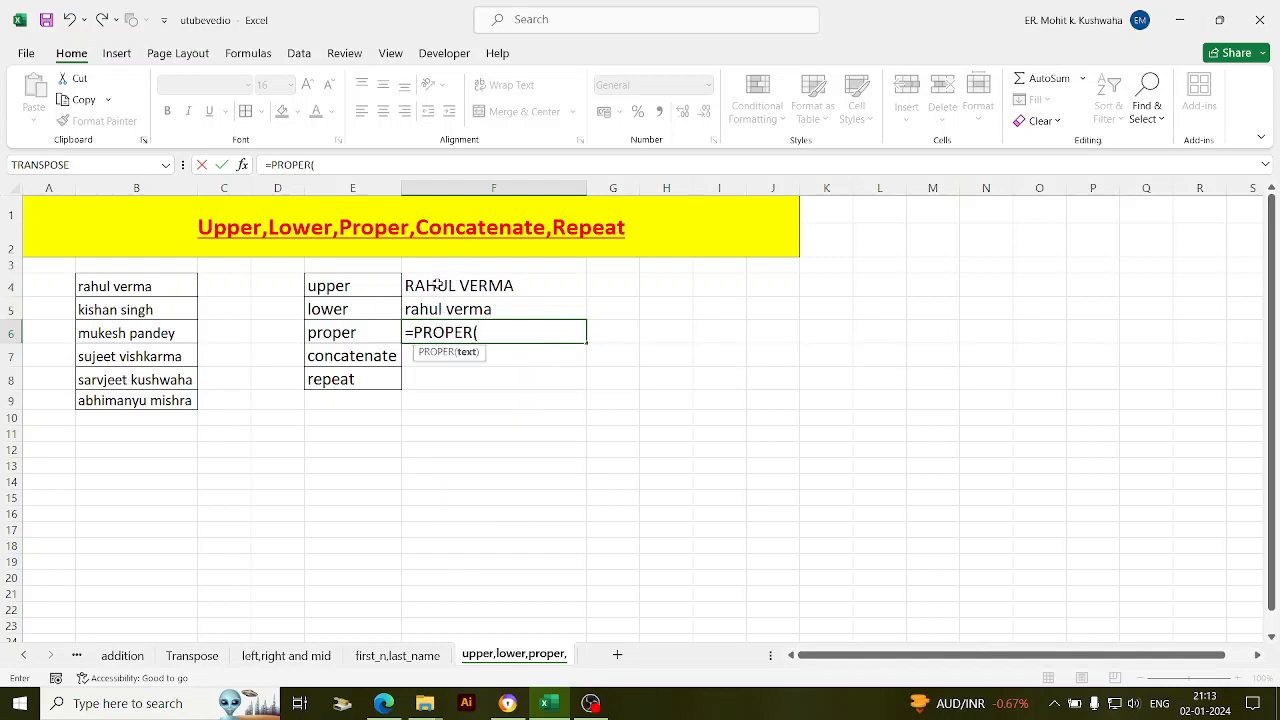
pyautogui.click(126, 333)
pyautogui.write(')')
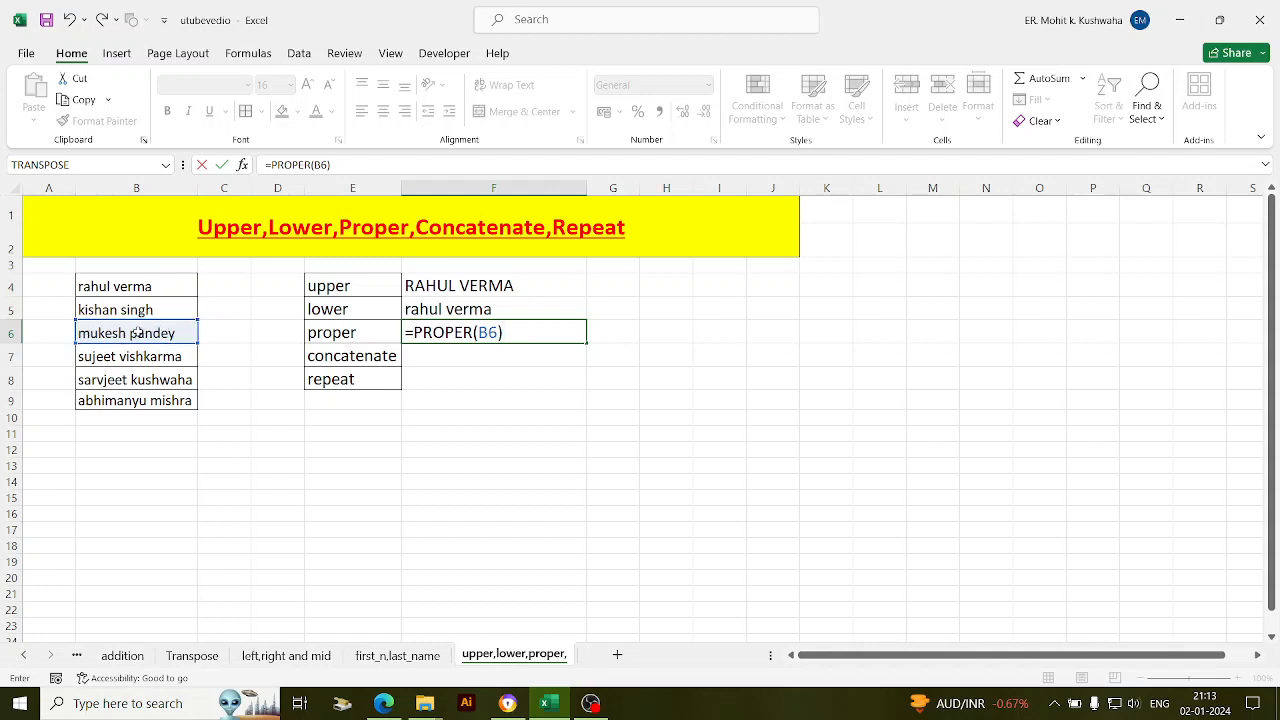
pyautogui.press('Return')
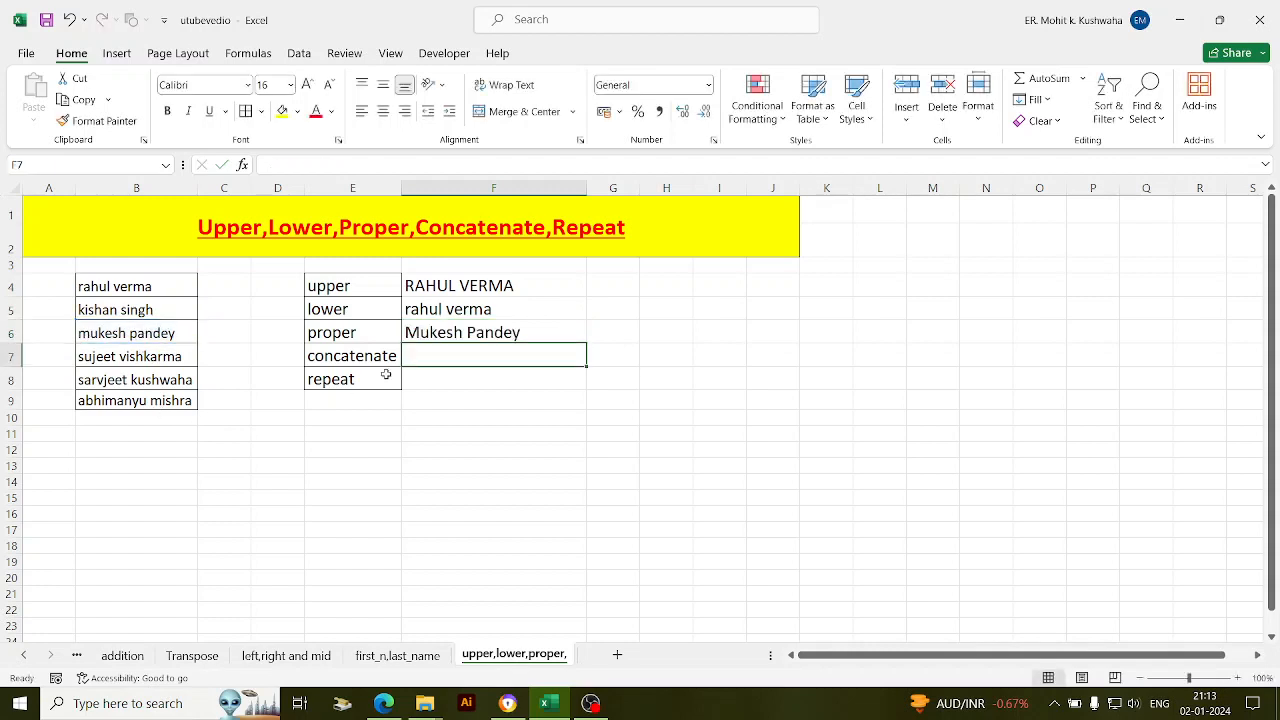
# - Start a formula in F7 with the CONCATENATE function from the autocomplete list
pyautogui.doubleClick(441, 355)
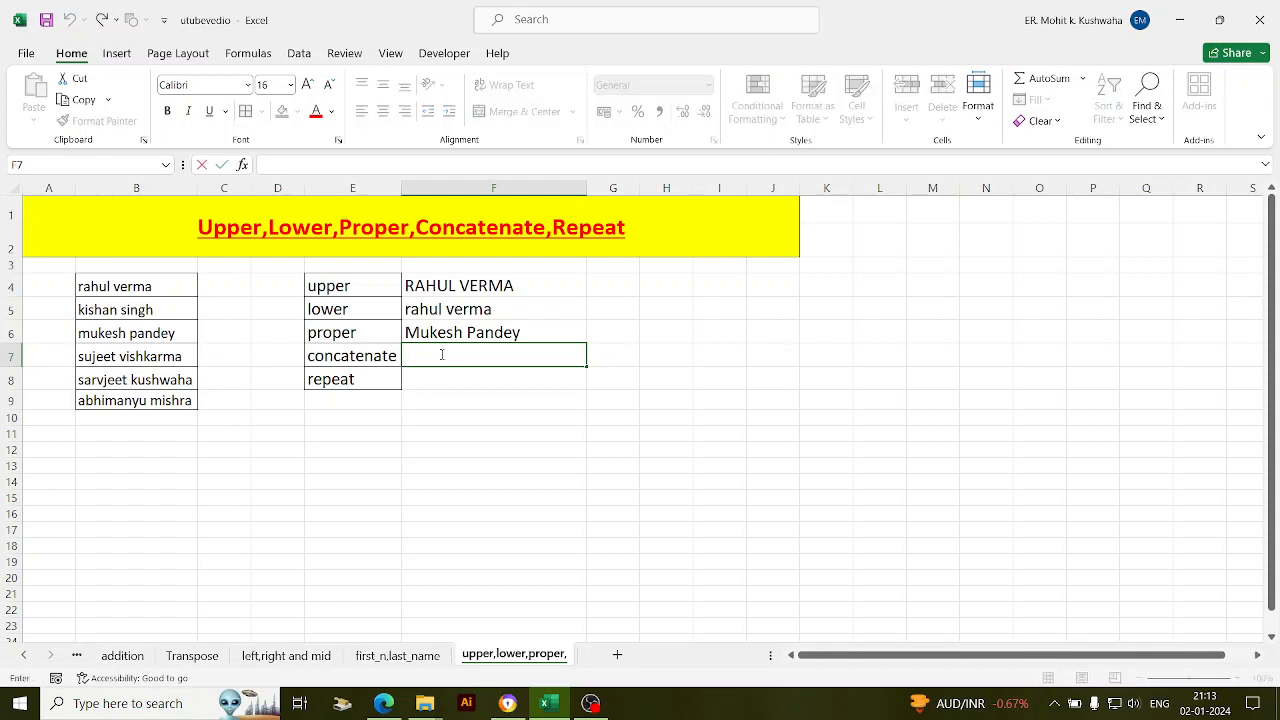
pyautogui.write('=cont')
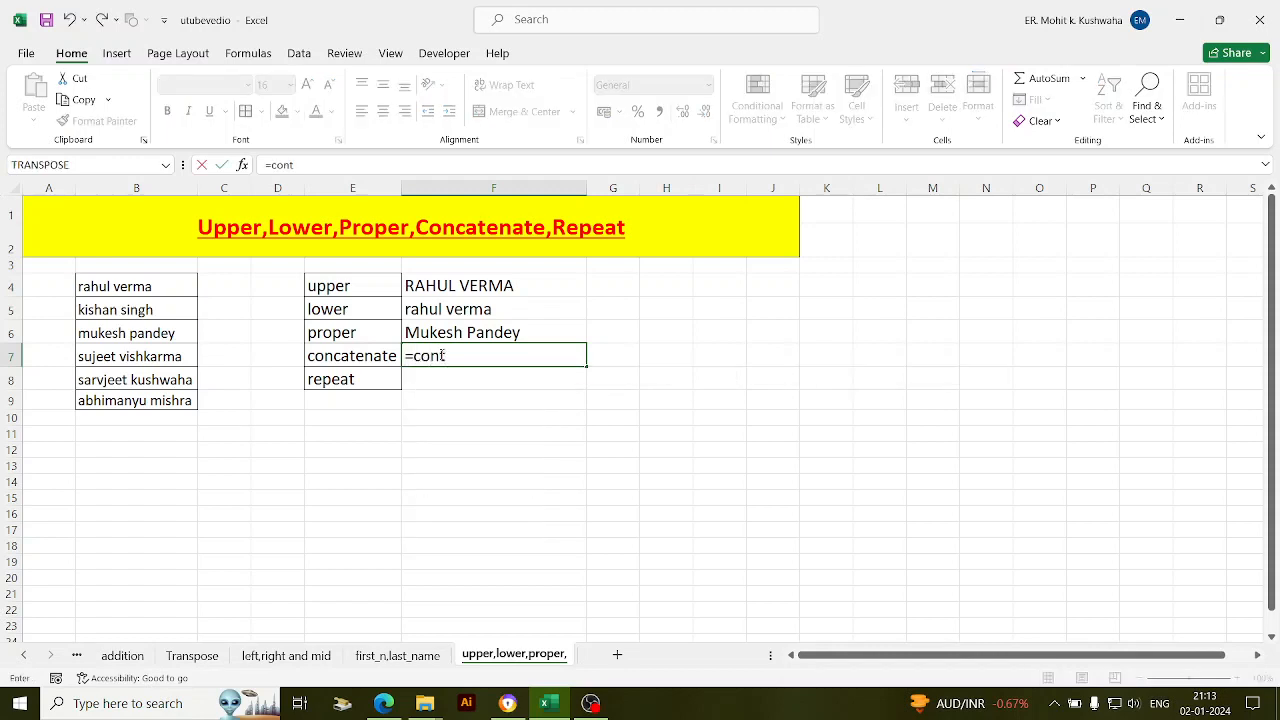
pyautogui.press('BackSpace')
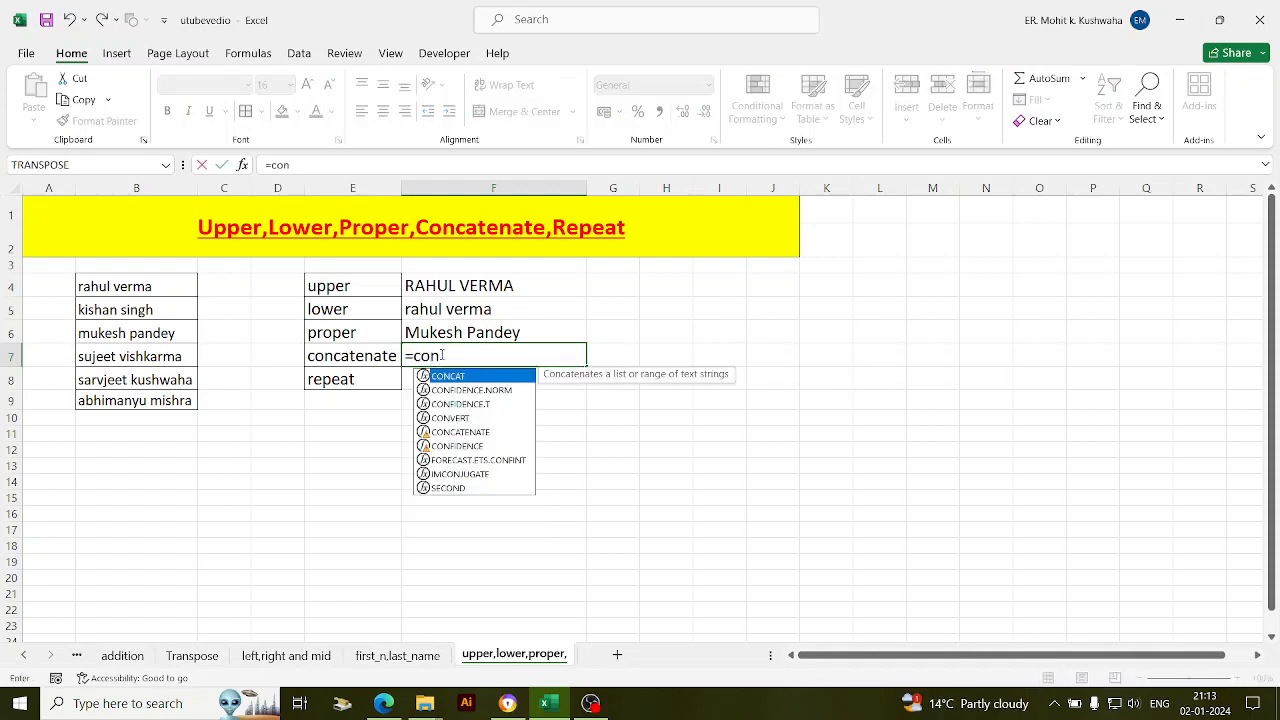
pyautogui.press('Down')
pyautogui.press('Down')
pyautogui.press('Down')
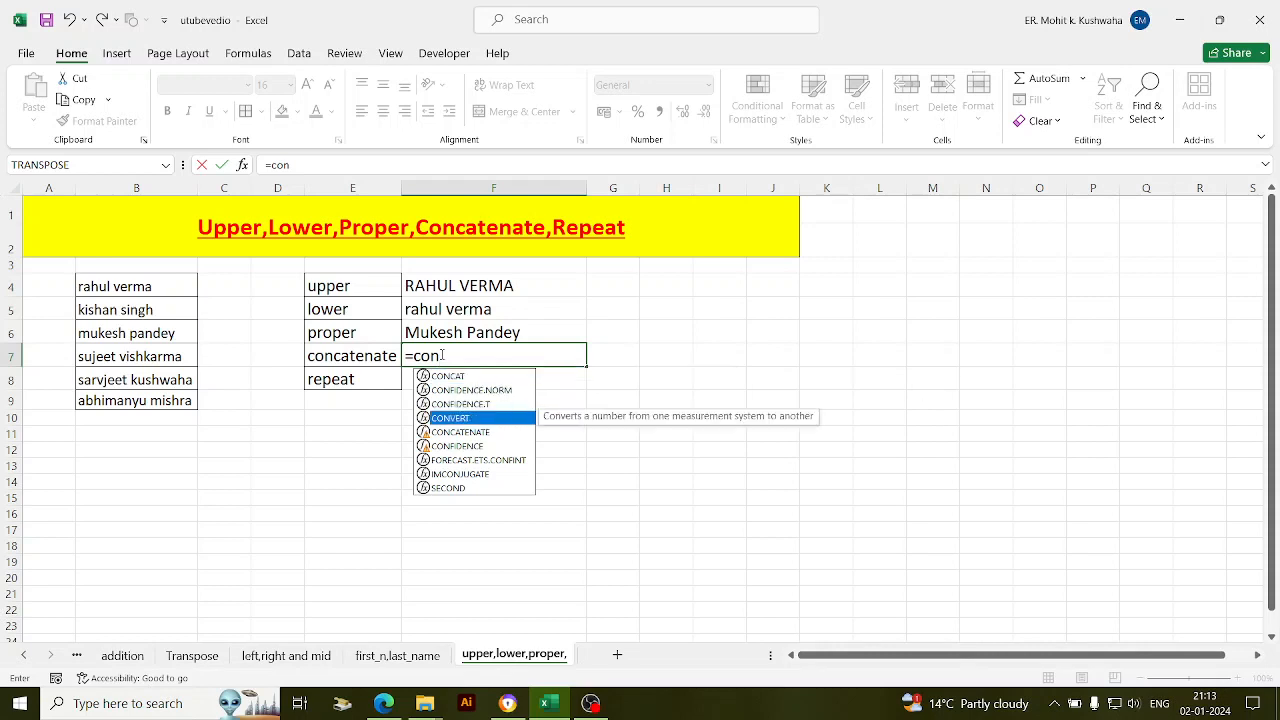
pyautogui.press('Down')
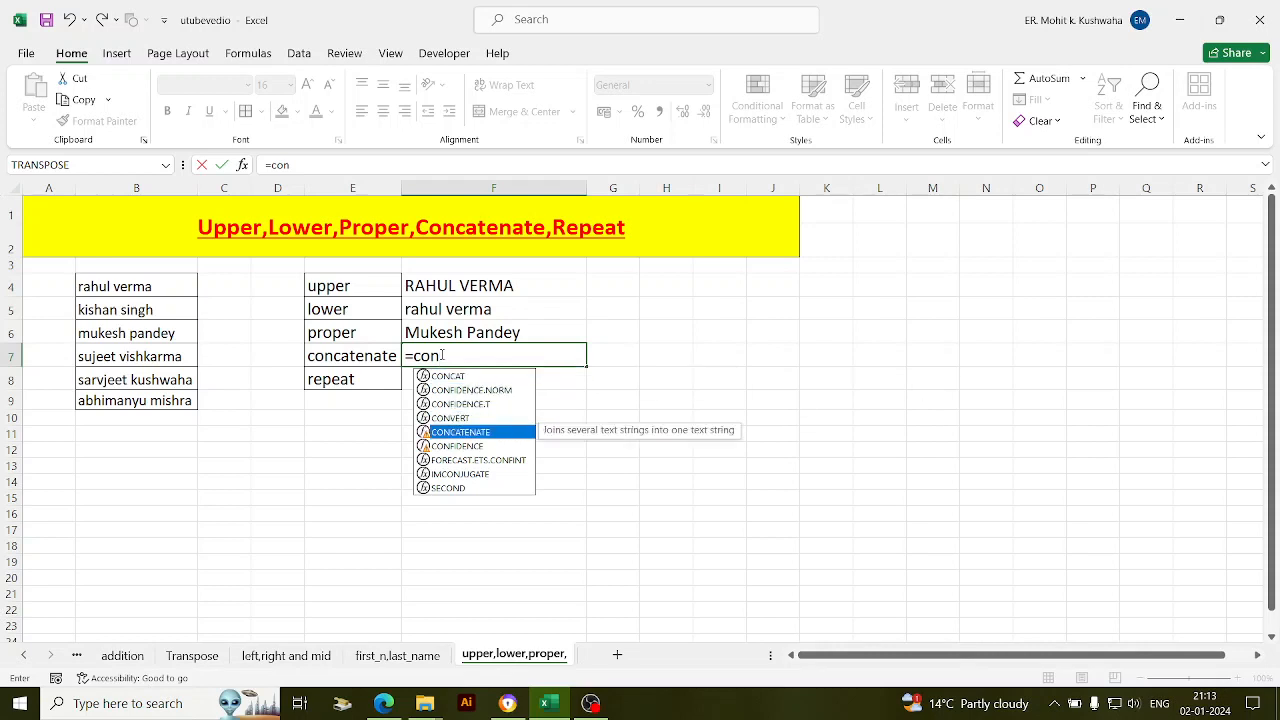
pyautogui.press('Tab')
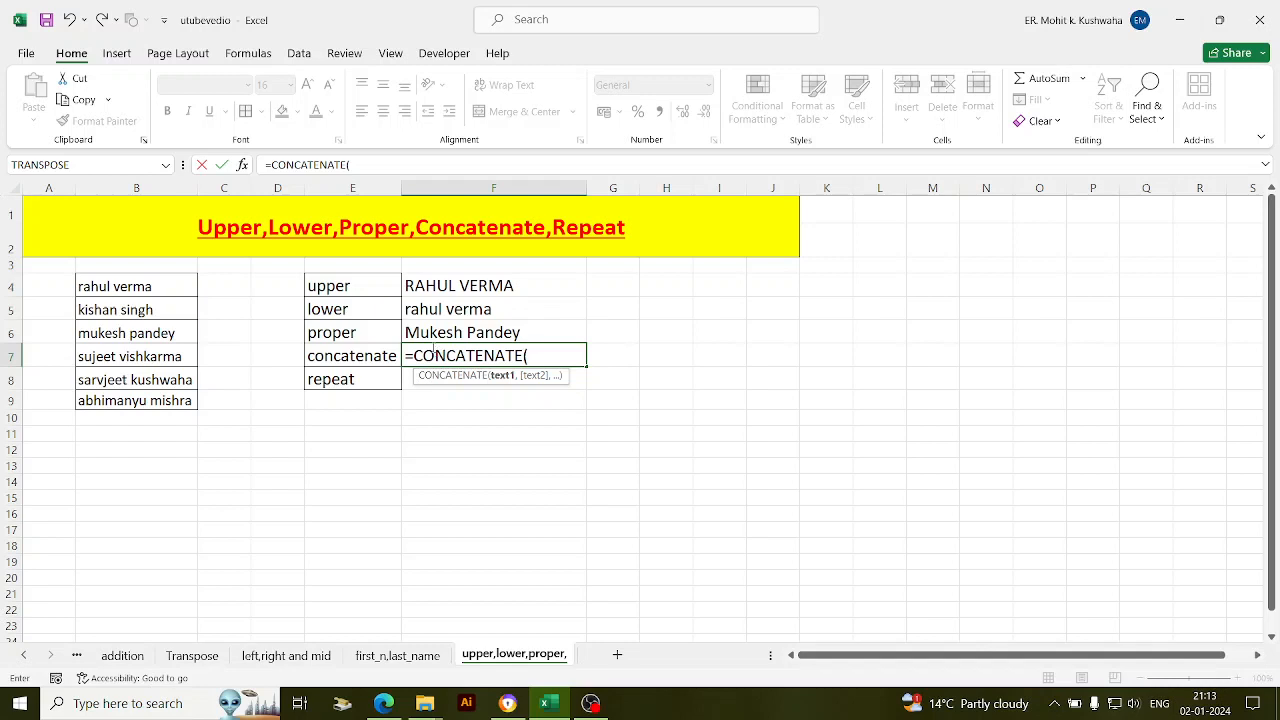
# - Complete F7 as =CONCATENATE(E4,E5) joining the upper and lower labels
pyautogui.click(356, 286)
pyautogui.write(',')
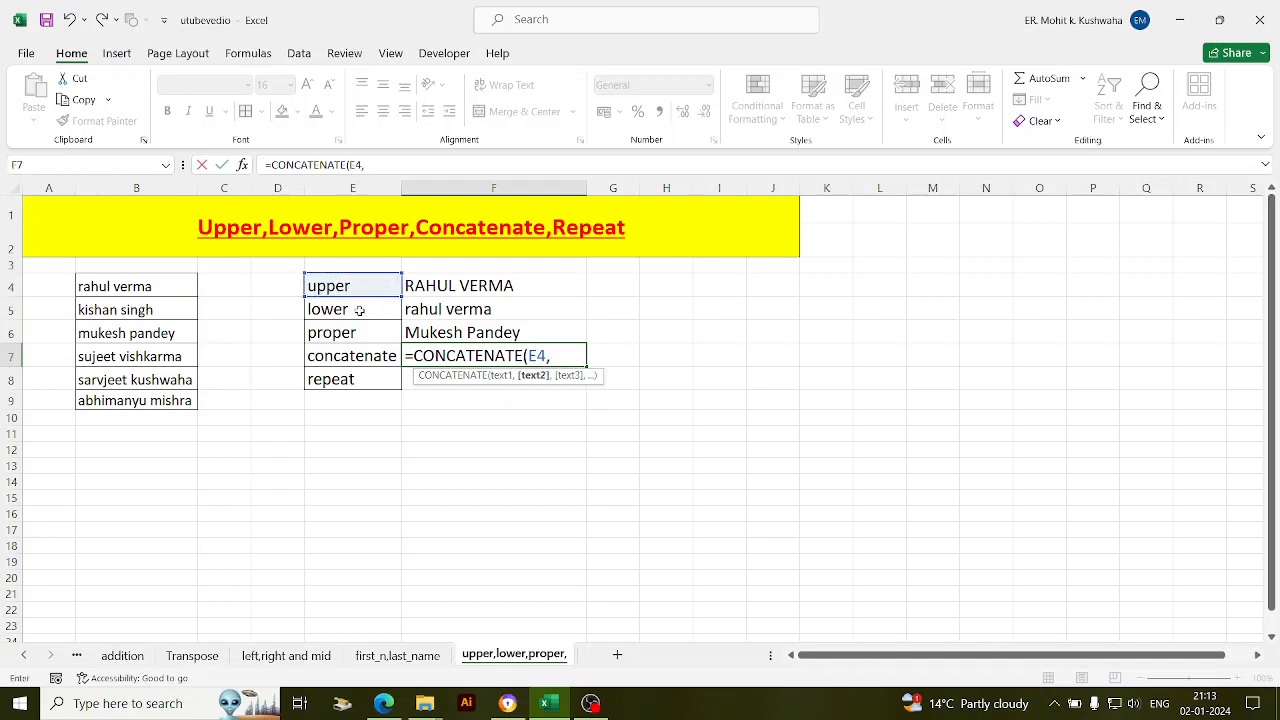
pyautogui.click(359, 311)
pyautogui.write(',,,,,')
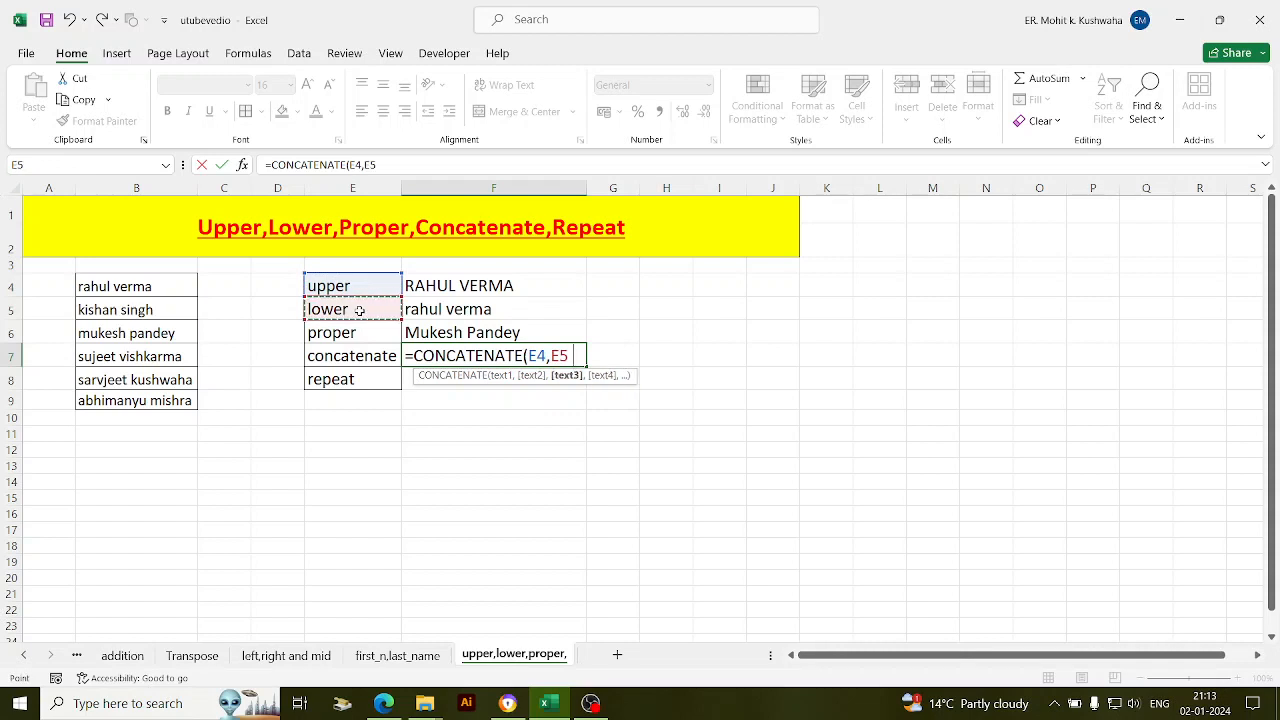
pyautogui.press('BackSpace')
pyautogui.press('BackSpace')
pyautogui.press('BackSpace')
pyautogui.press('BackSpace')
pyautogui.press('BackSpace')
pyautogui.write(')')
pyautogui.press('Return')
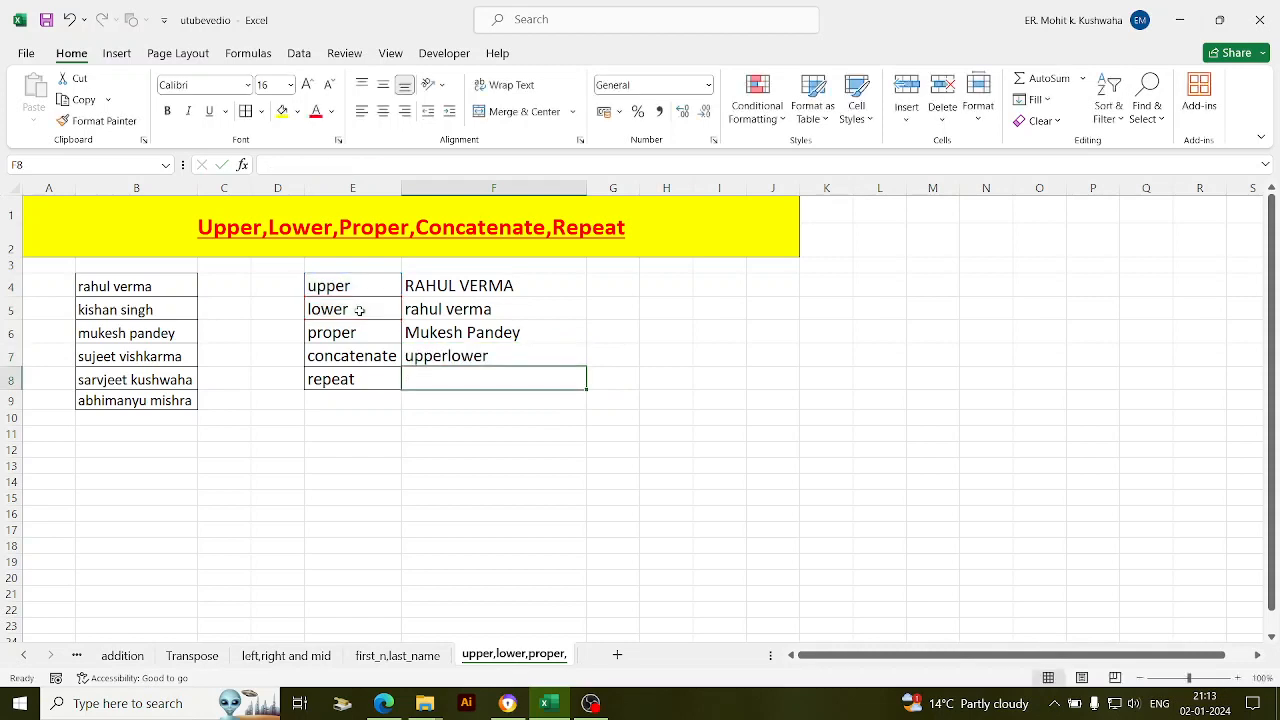
# - Edit F7's formula to insert a " " separator between E4 and E5
pyautogui.click(464, 356)
pyautogui.doubleClick(464, 356)
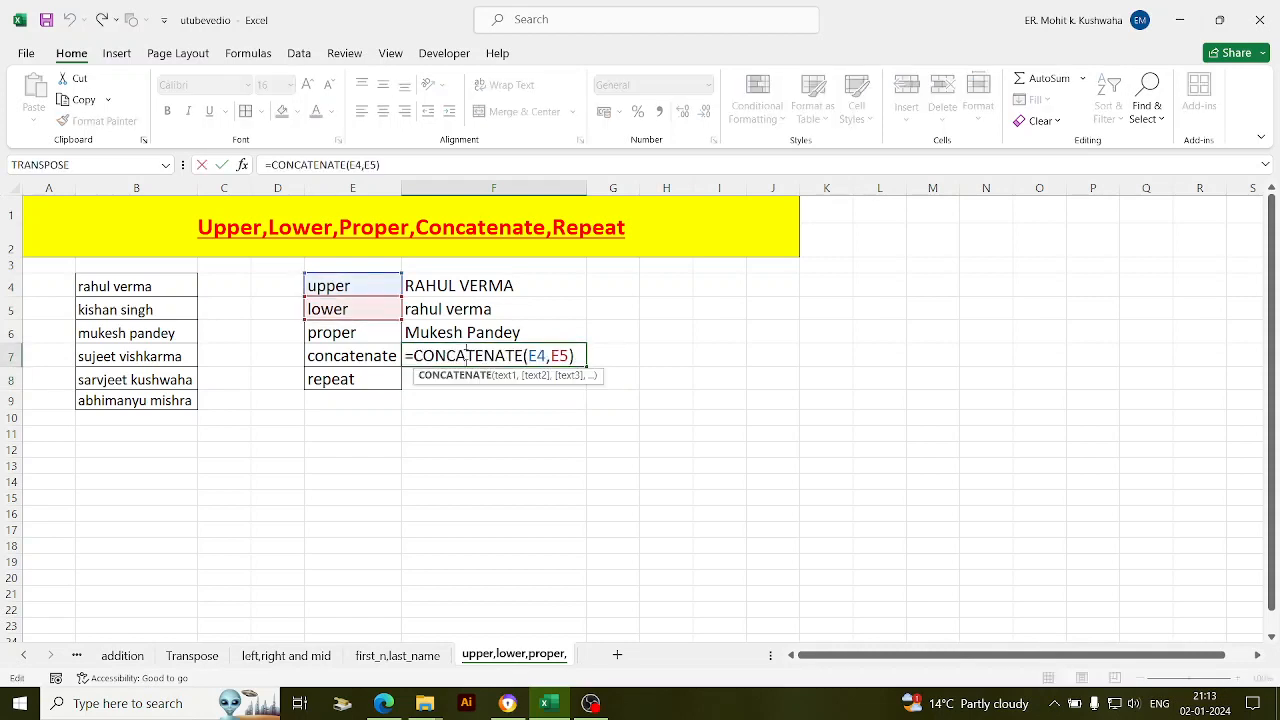
pyautogui.click(548, 356)
pyautogui.write(',')
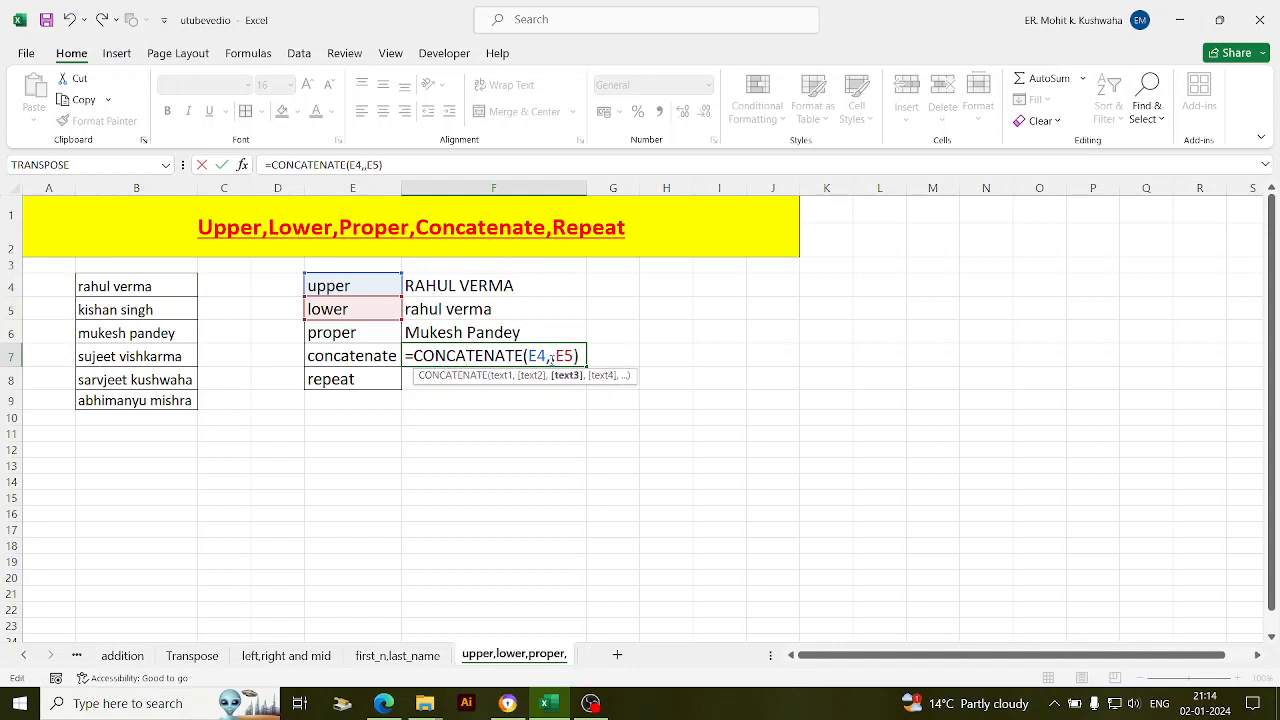
pyautogui.click(551, 356)
pyautogui.write('" "')
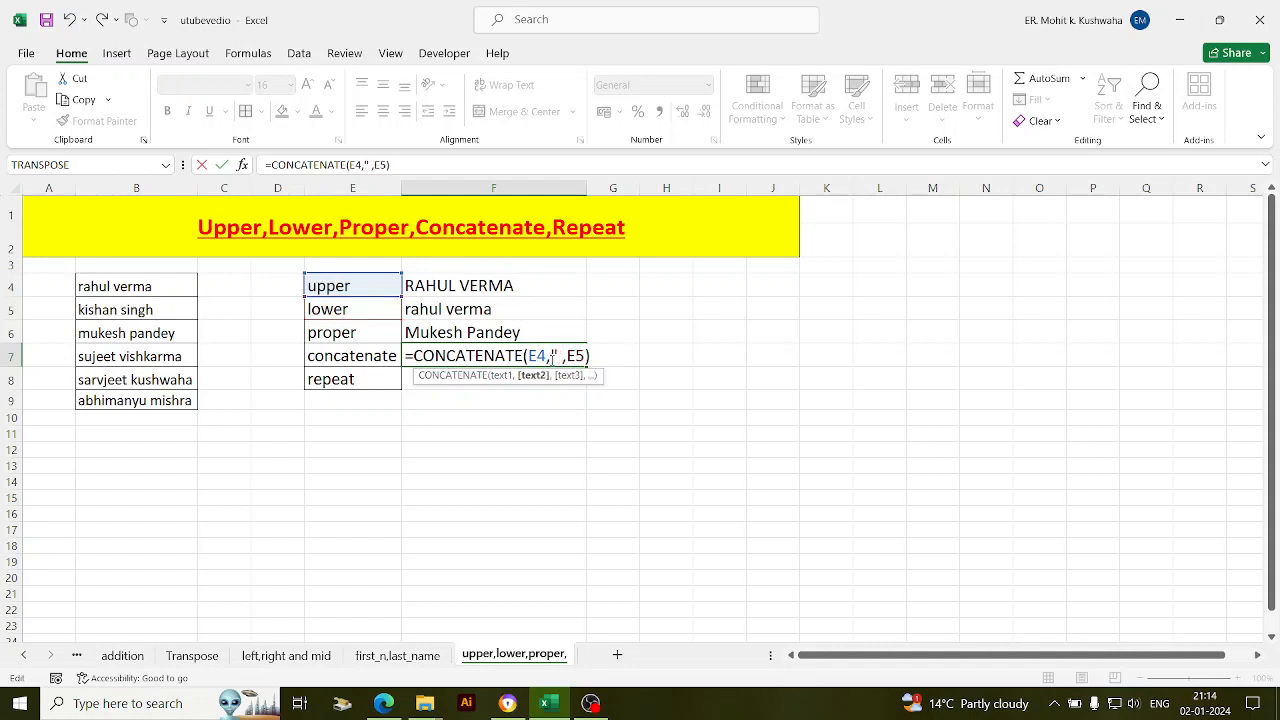
pyautogui.press('Return')
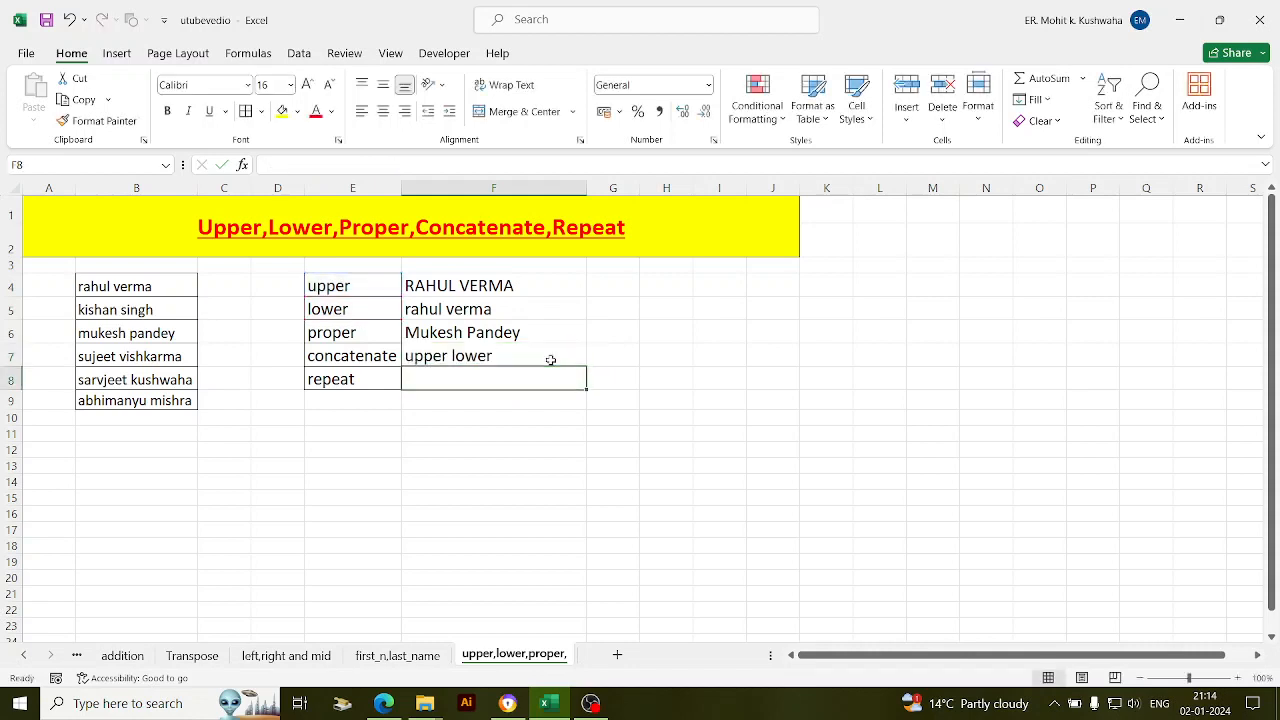
# - Add extra spaces inside F7's quoted separator so it reads upper lower
pyautogui.click(492, 358)
pyautogui.doubleClick(492, 358)
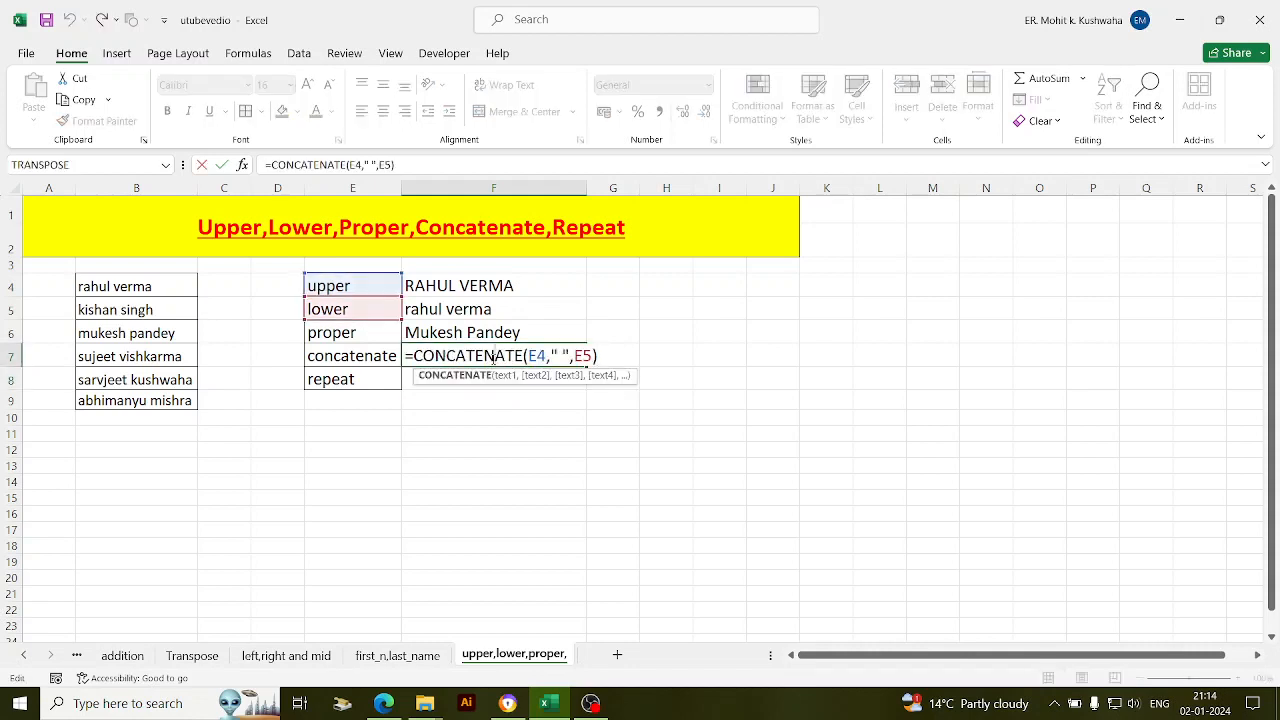
pyautogui.click(560, 356)
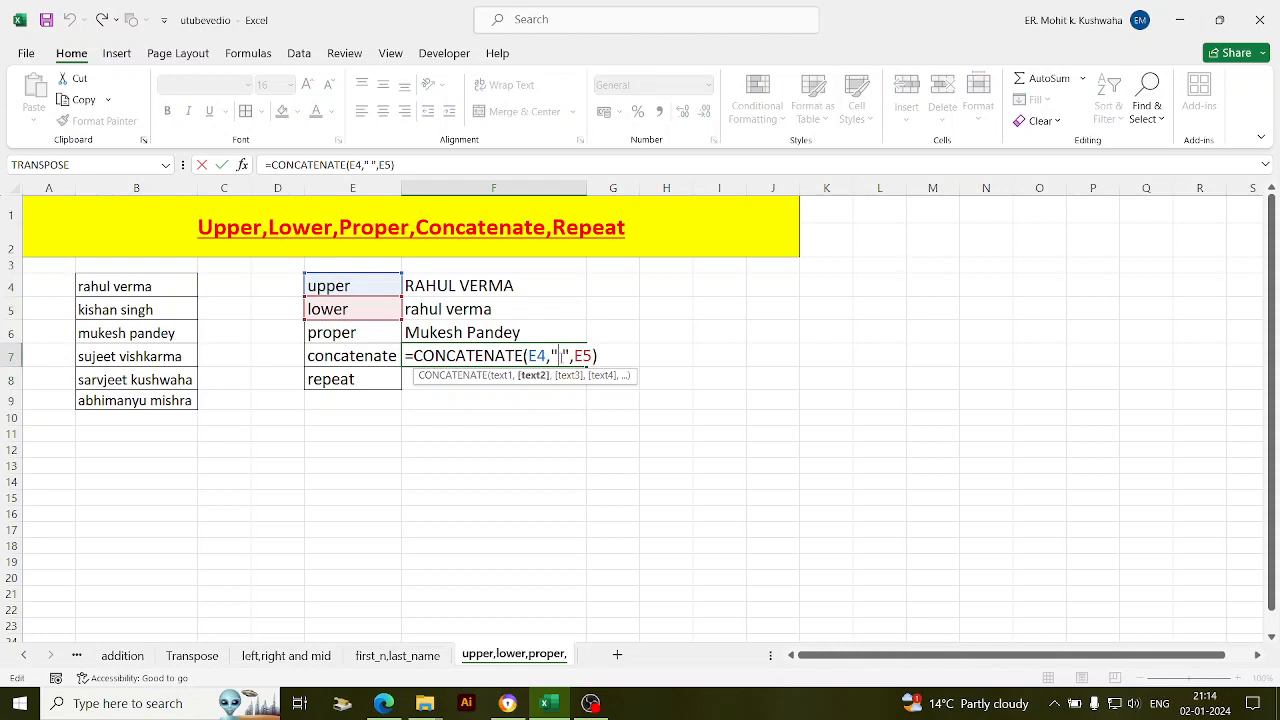
pyautogui.press('Return')
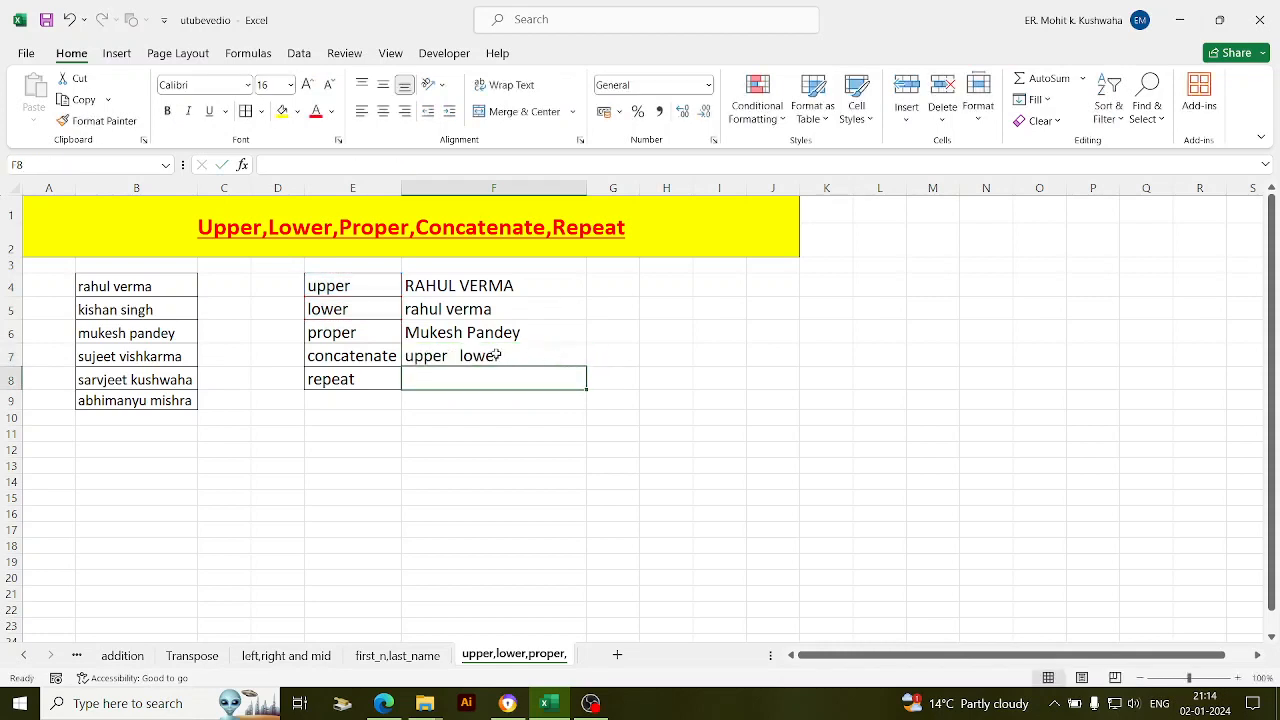
# - Enter =REPT(F7,2) in F8 and autofit column F to the doubled text
pyautogui.doubleClick(437, 383)
pyautogui.write('=')
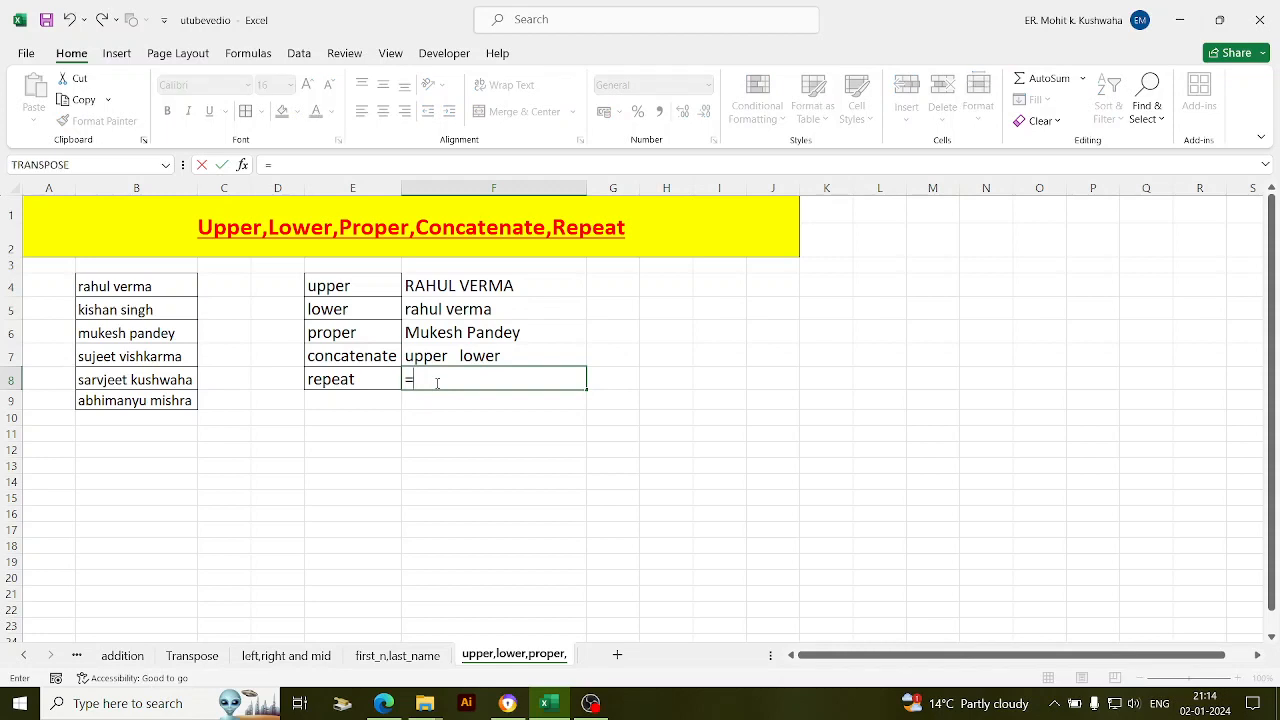
pyautogui.write('rep')
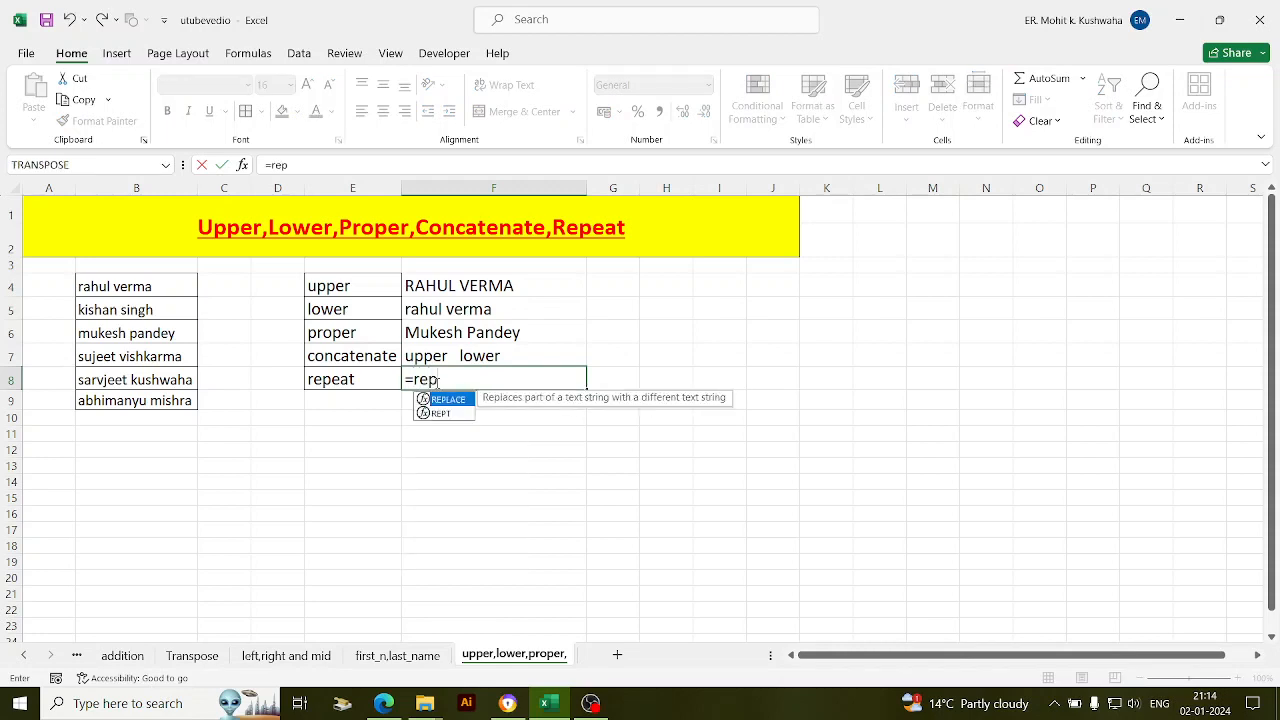
pyautogui.press('Down')
pyautogui.press('Tab')
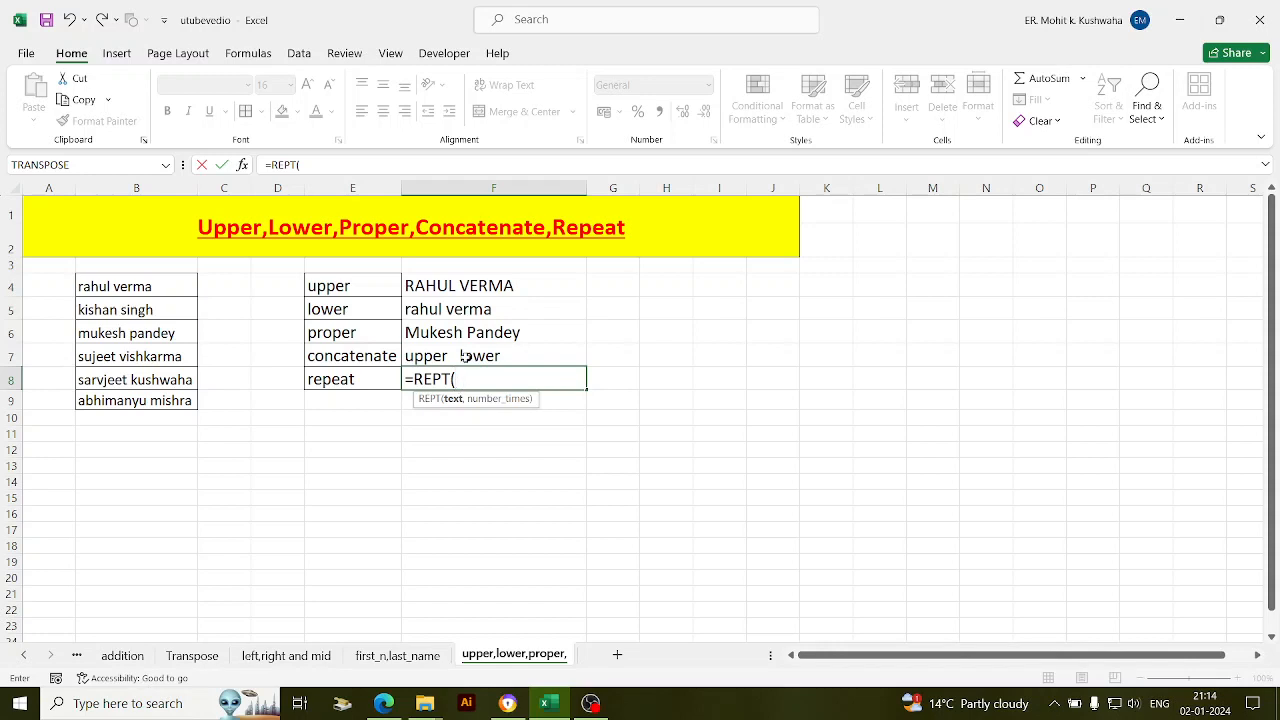
pyautogui.click(463, 357)
pyautogui.write(',2')
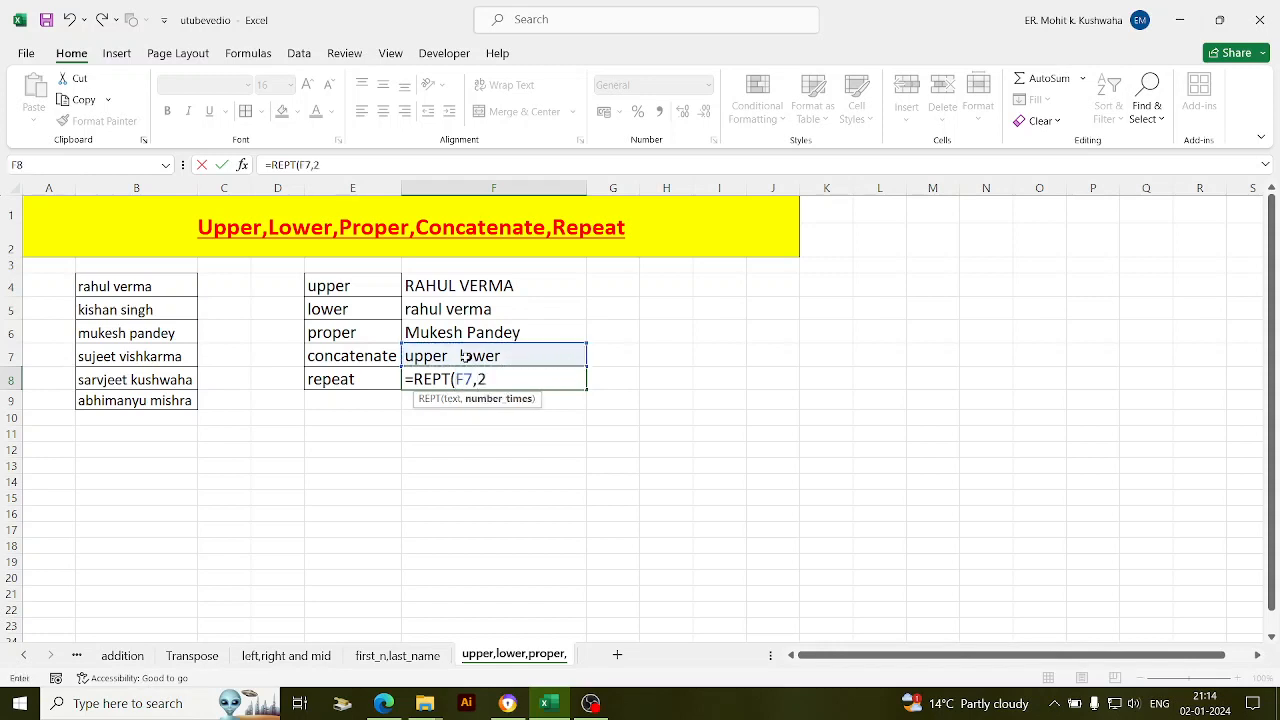
pyautogui.write(')')
pyautogui.press('Return')
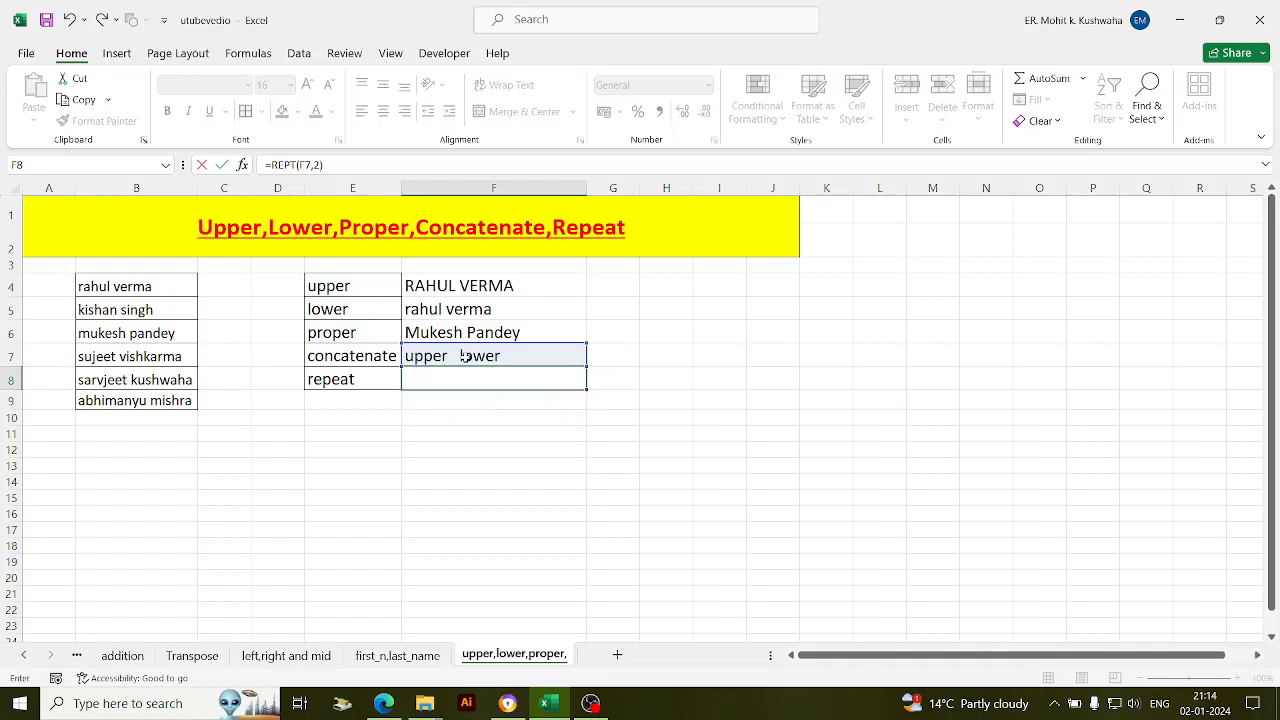
pyautogui.doubleClick(587, 188)
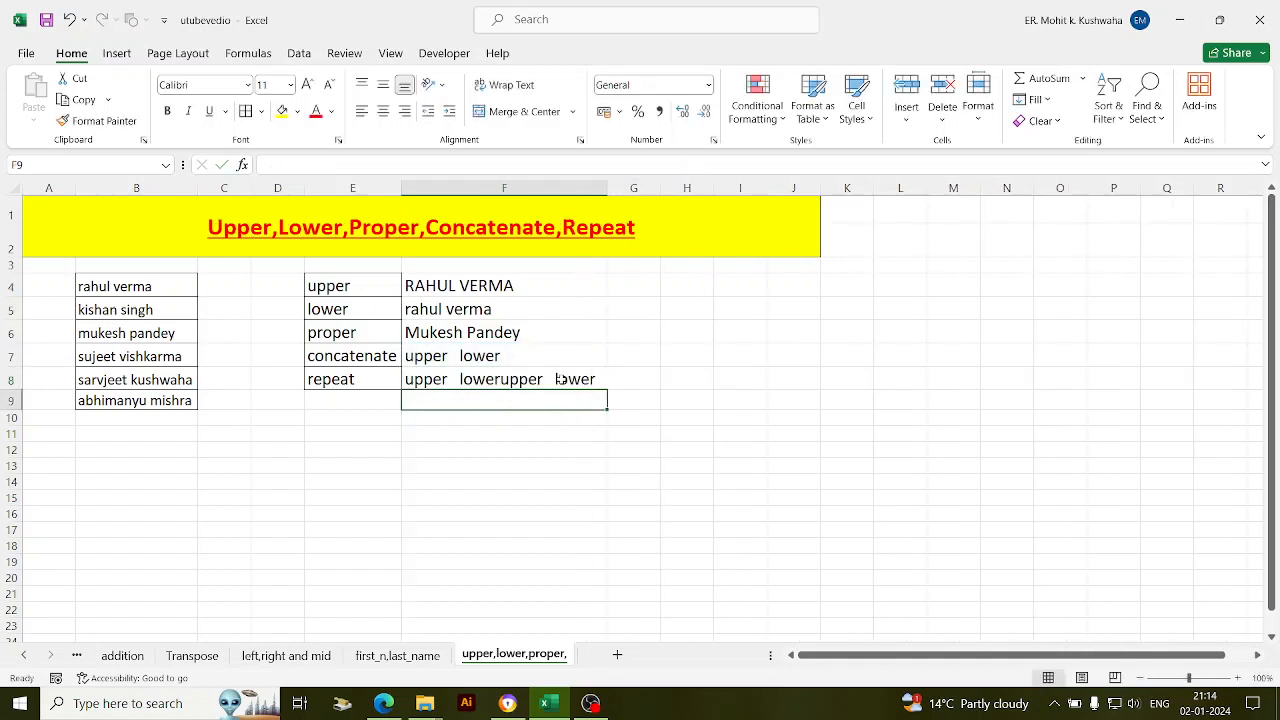
# - Change F8's formula to =REPT("love",3)
pyautogui.doubleClick(492, 380)
pyautogui.press('BackSpace')
pyautogui.press('BackSpace')
pyautogui.press('BackSpace')
pyautogui.press('BackSpace')
pyautogui.press('BackSpace')
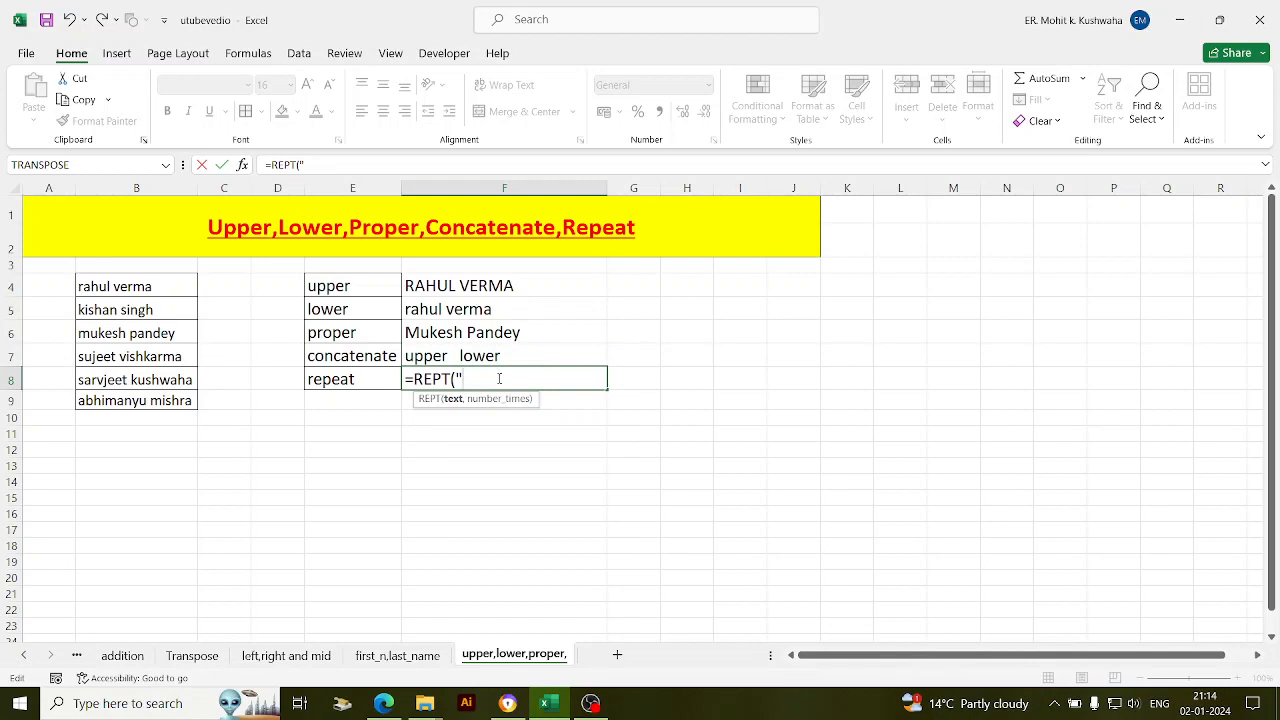
pyautogui.write('"love')
pyautogui.write('",')
pyautogui.write('3')
pyautogui.write(')')
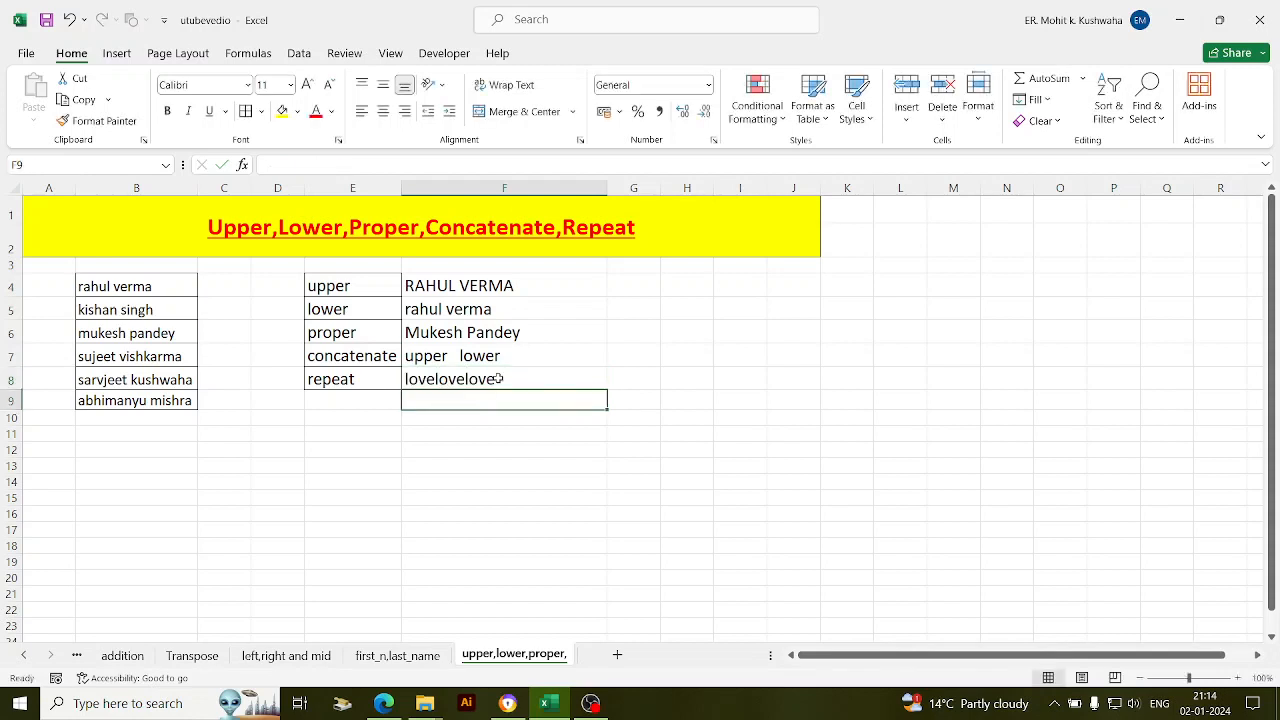
# - Replace F8's arguments so it becomes =REPT("*",5), showing five asterisks
pyautogui.doubleClick(559, 381)
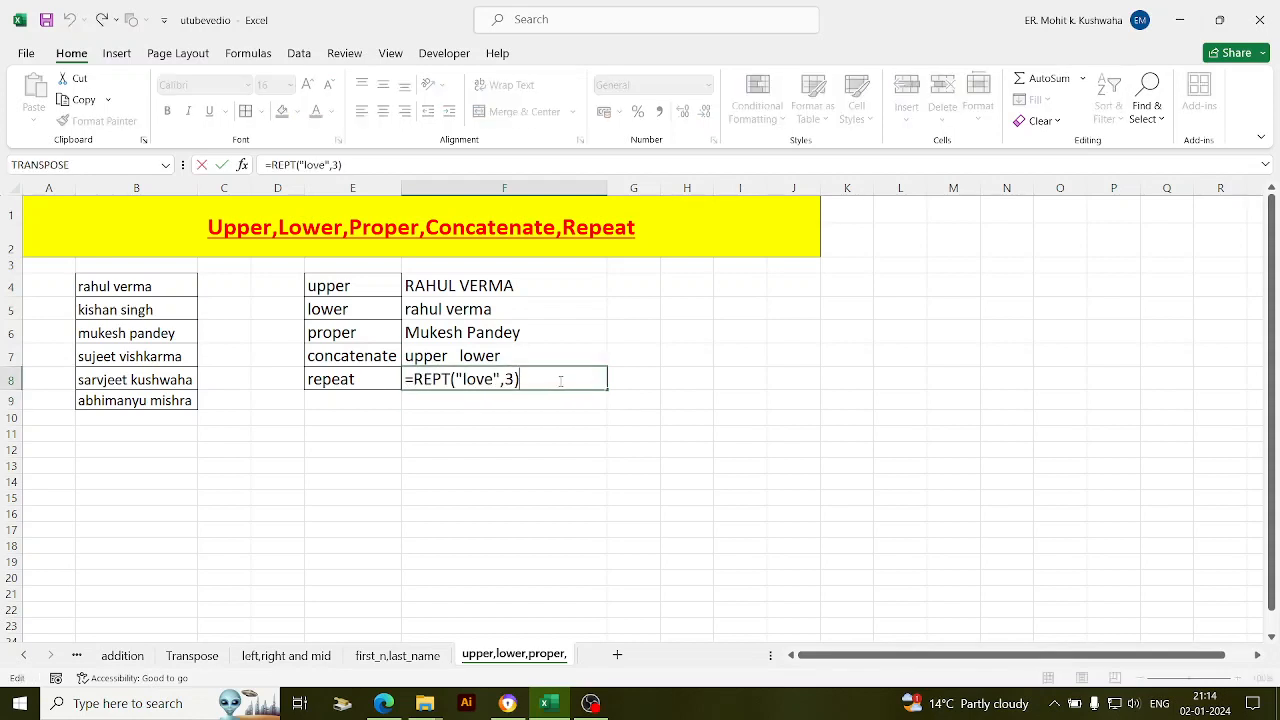
pyautogui.press('BackSpace')
pyautogui.press('BackSpace')
pyautogui.press('BackSpace')
pyautogui.press('BackSpace')
pyautogui.press('BackSpace')
pyautogui.press('BackSpace')
pyautogui.press('BackSpace')
pyautogui.press('BackSpace')
pyautogui.press('BackSpace')
pyautogui.press('BackSpace')
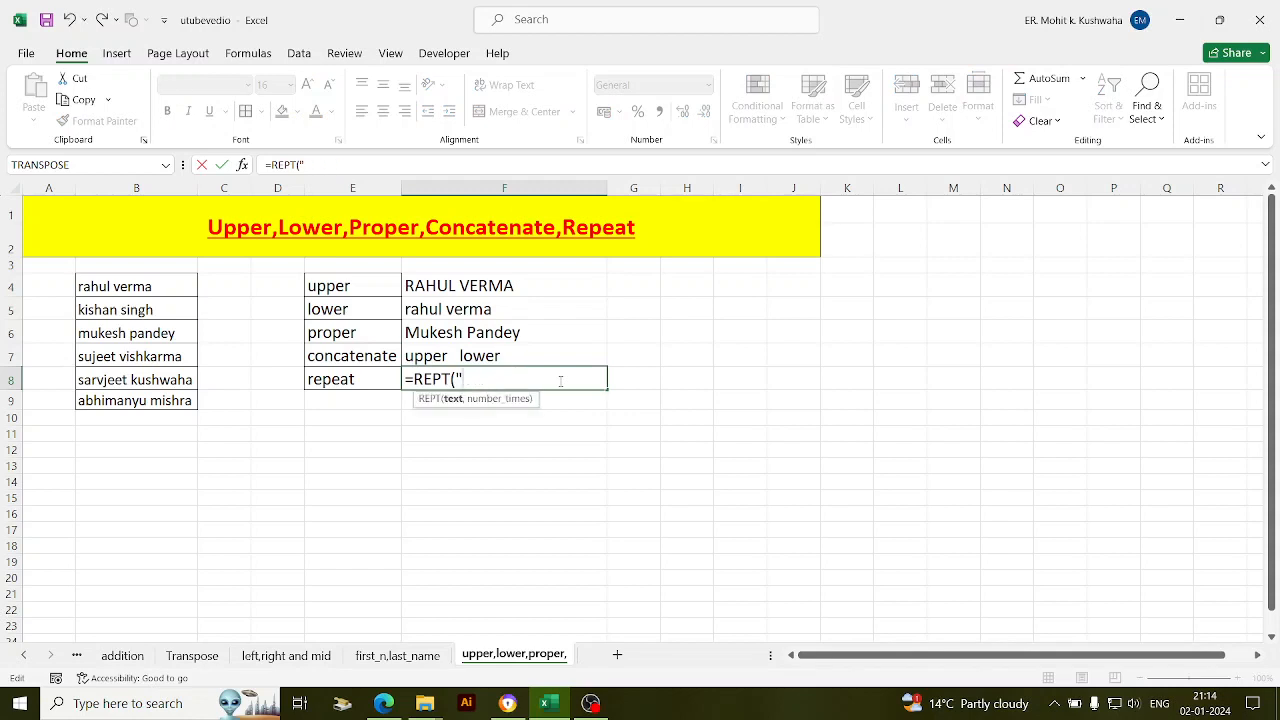
pyautogui.write('"*",5)')
pyautogui.press('Return')
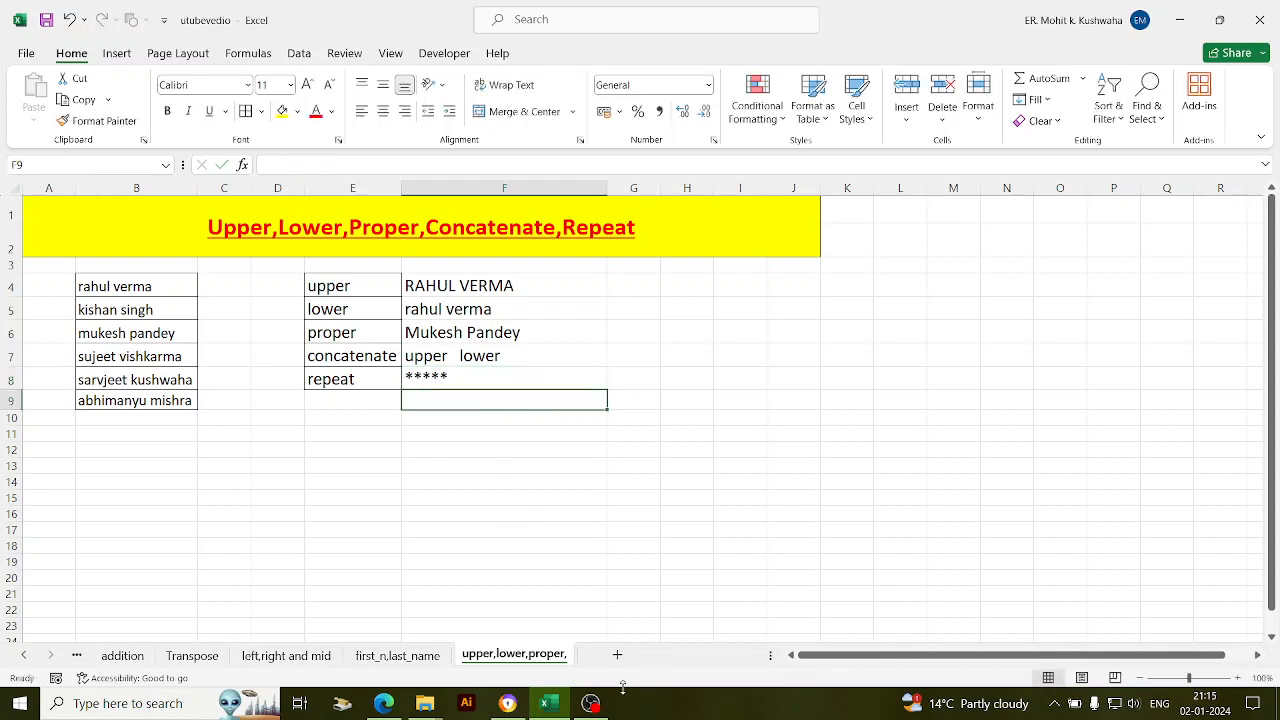
pyautogui.click(591, 703)
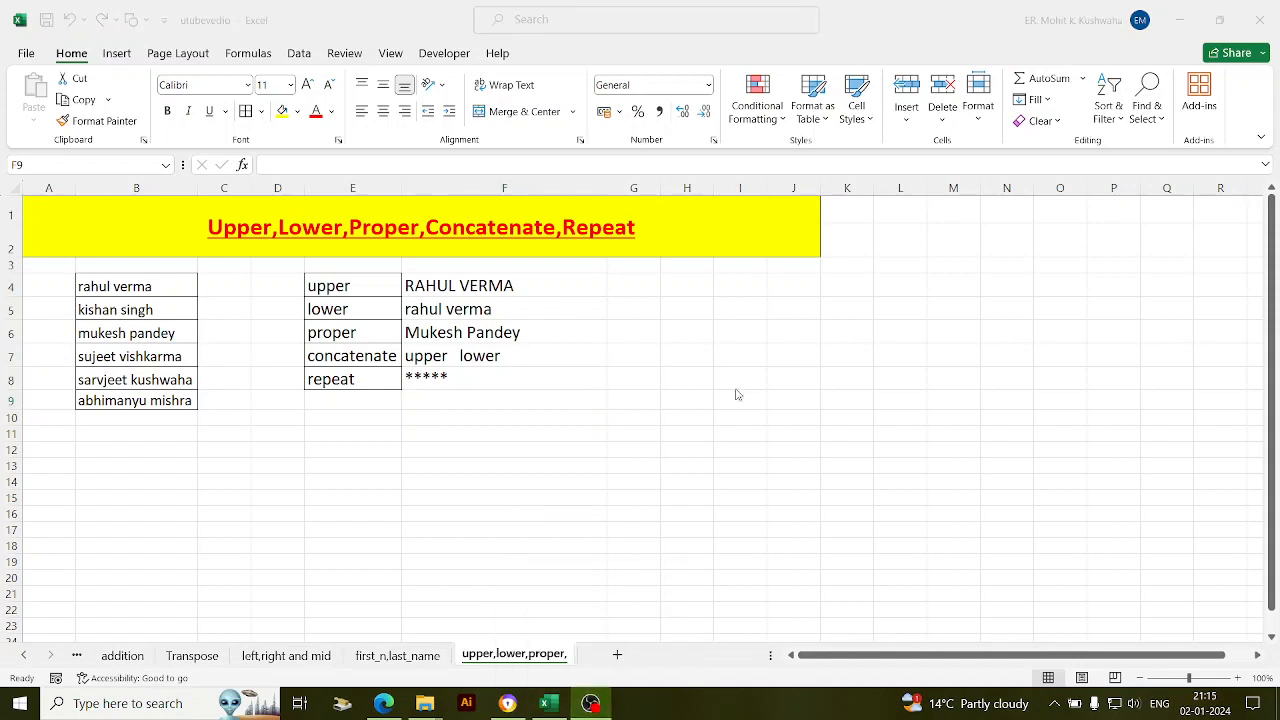